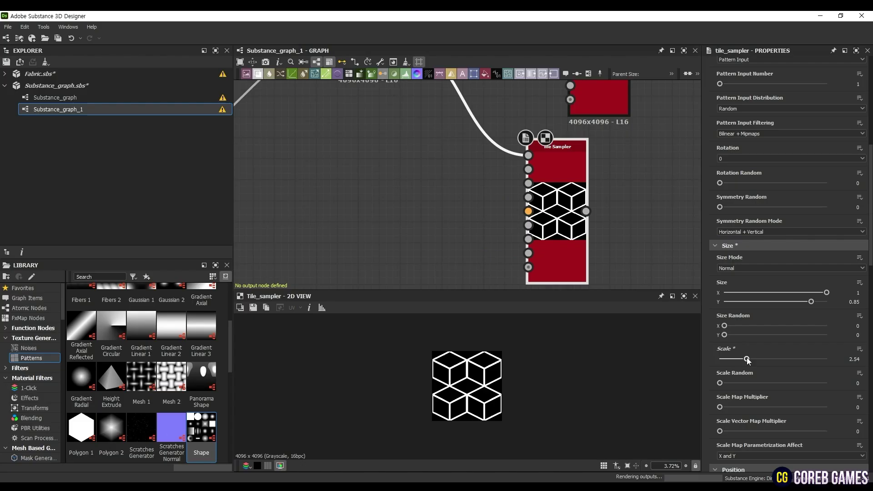
# Step: Try different Scale values on the Tile Sampler, ending at 2.63
pyautogui.moveTo(748, 360); pyautogui.dragTo(735, 360)
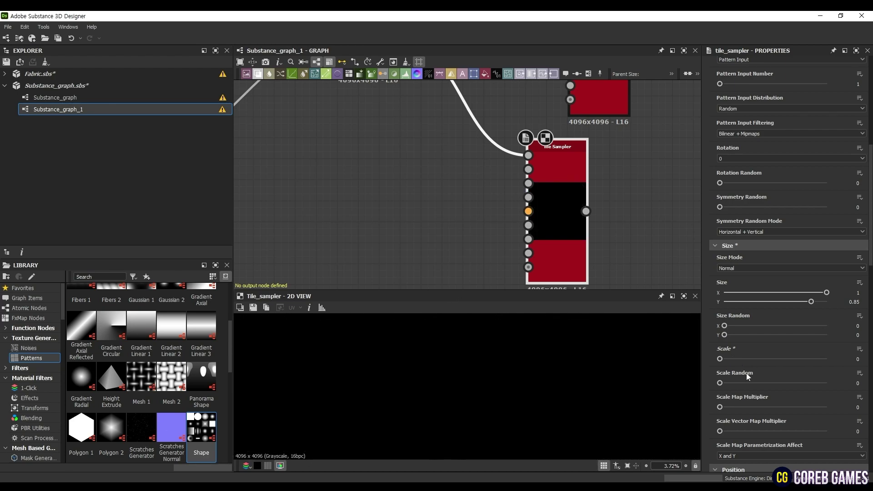
pyautogui.moveTo(734, 359); pyautogui.dragTo(741, 359)
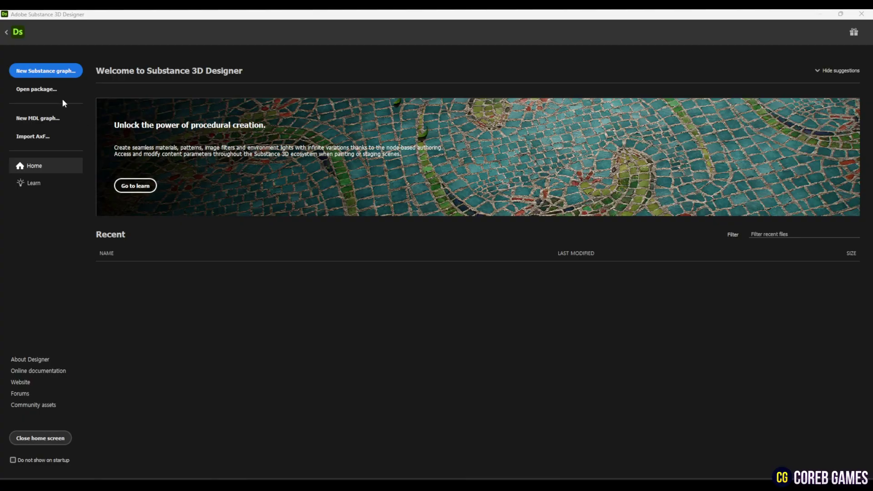
# Step: Create a new Substance graph in a new package from the Empty template
pyautogui.click(41, 72)
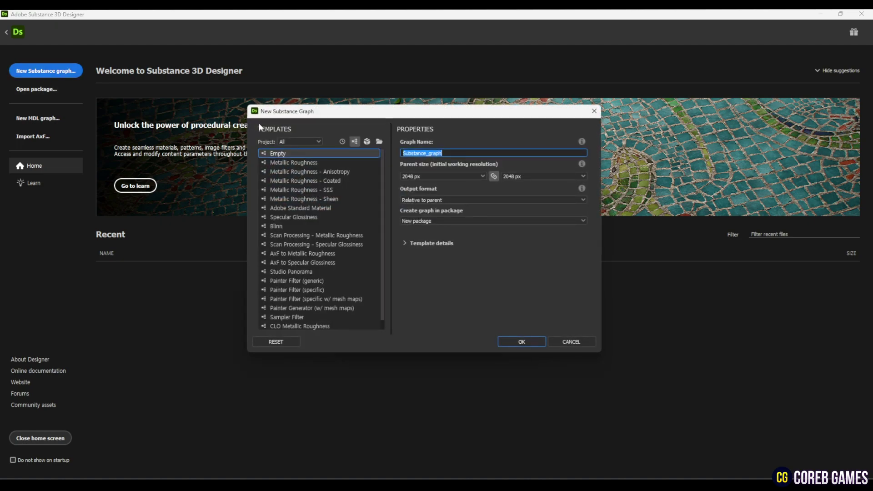
pyautogui.click(296, 152)
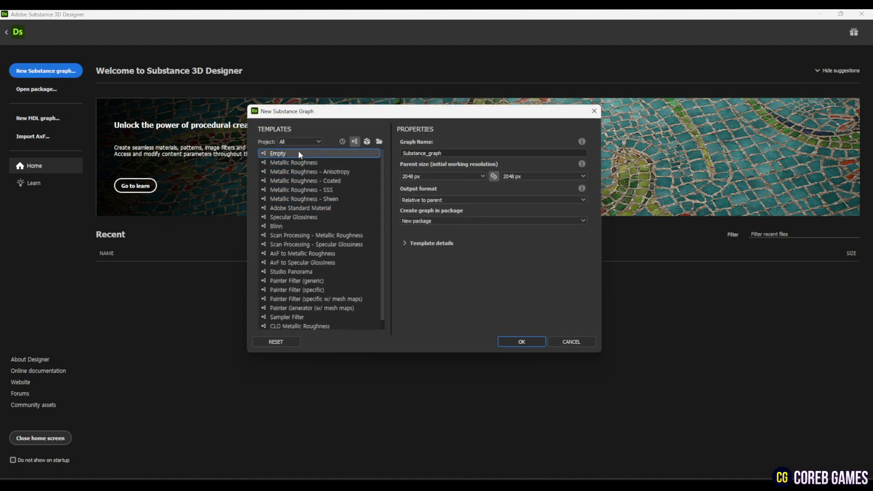
pyautogui.click(523, 344)
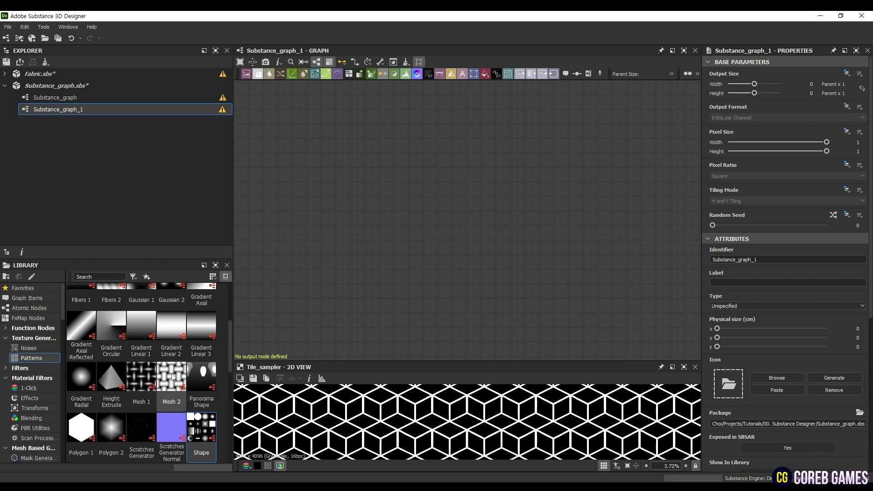
# Step: Add a Shape pattern node from the library to the empty graph
pyautogui.scroll(-1, 141, 409)
pyautogui.scroll(1, 141, 409)
pyautogui.moveTo(201, 427); pyautogui.dragTo(357, 194)
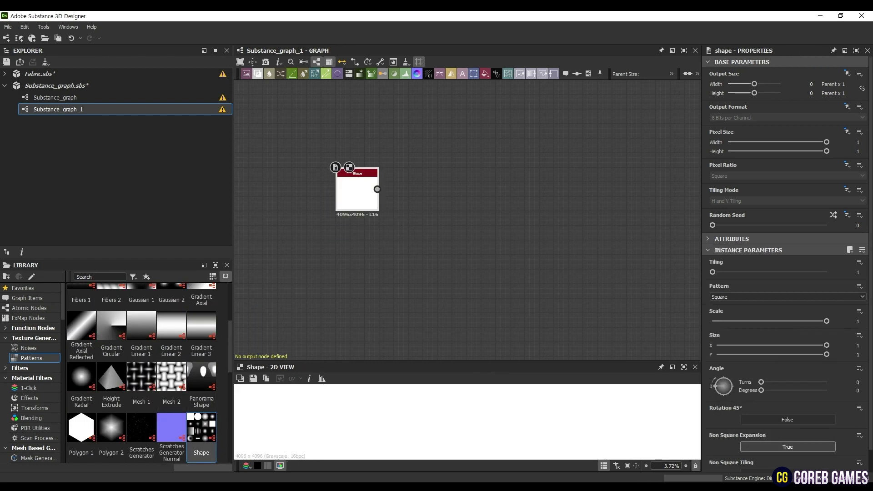
# Step: Set the Shape node's pattern to Capsule
pyautogui.scroll(4, 427, 153)
pyautogui.moveTo(301, 226); pyautogui.dragTo(411, 203, button='middle')
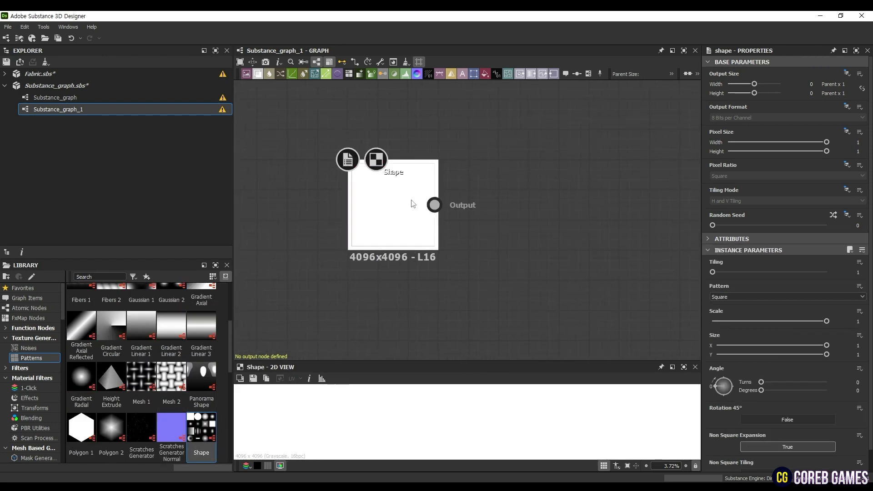
pyautogui.click(745, 296)
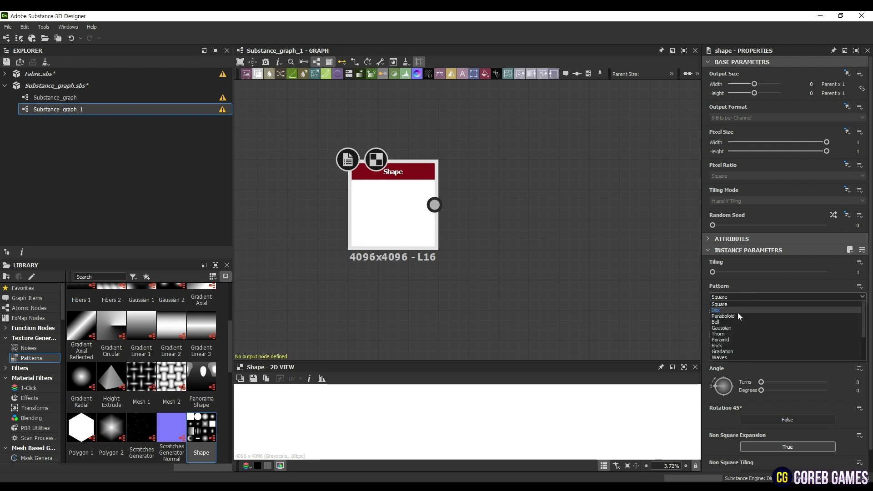
pyautogui.scroll(-3, 736, 346)
pyautogui.click(733, 349)
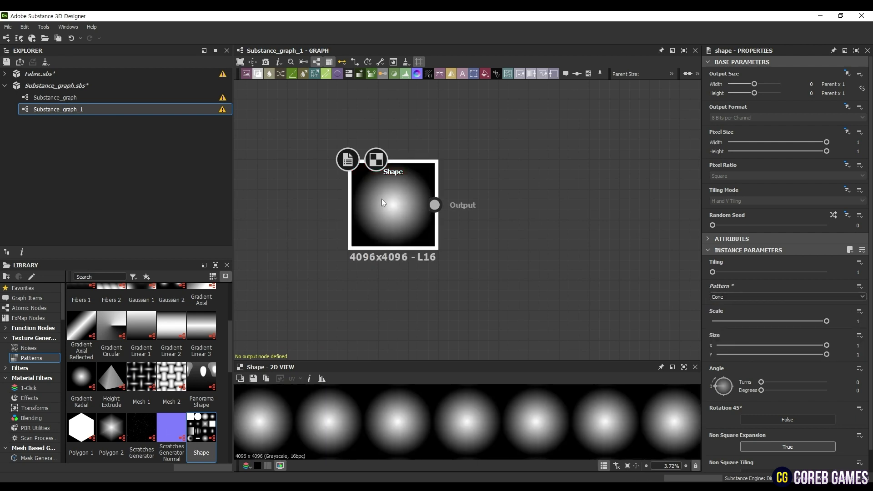
pyautogui.click(738, 298)
pyautogui.click(733, 345)
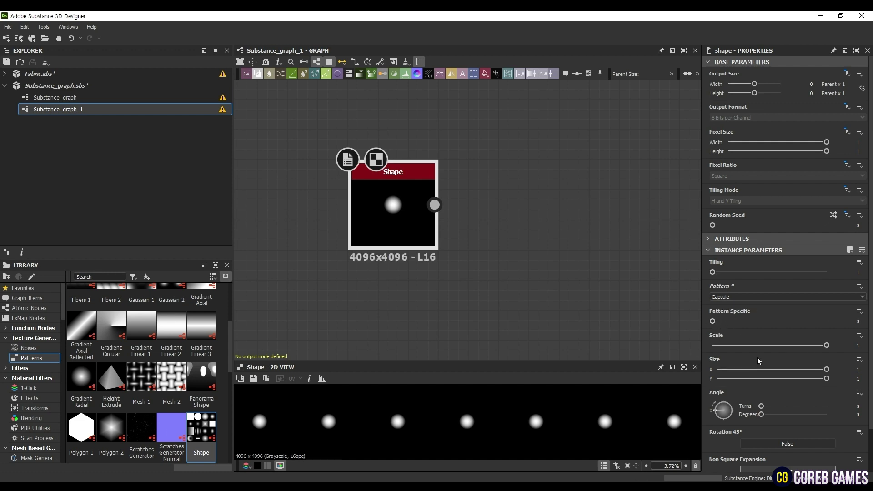
# Step: Set the capsule Shape's size to 0.95 in X and 0.32 in Y
pyautogui.click(858, 370)
pyautogui.write('0.95')
pyautogui.press('Tab')
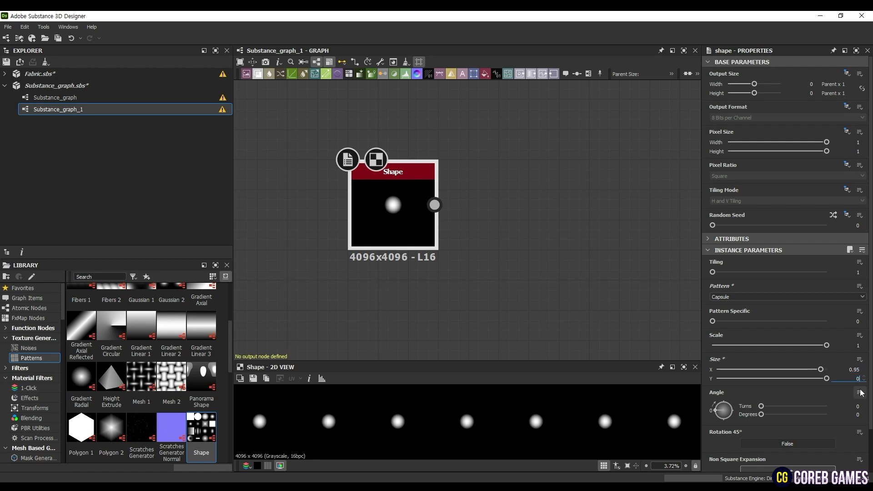
pyautogui.click(465, 214)
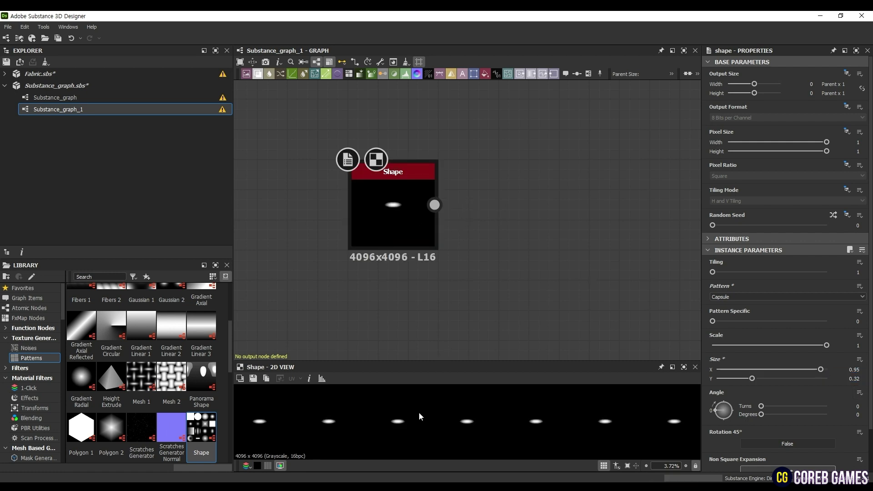
# Step: Set the capsule Shape's Pattern Specific value to 1 and its angle to 31 degrees
pyautogui.press('space')
pyautogui.moveTo(450, 362); pyautogui.dragTo(456, 289)
pyautogui.scroll(3, 462, 380)
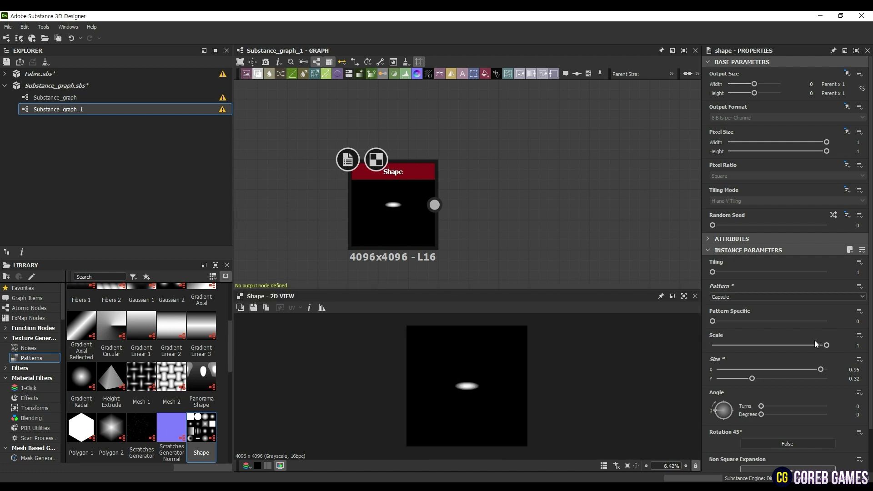
pyautogui.moveTo(712, 321); pyautogui.dragTo(826, 321)
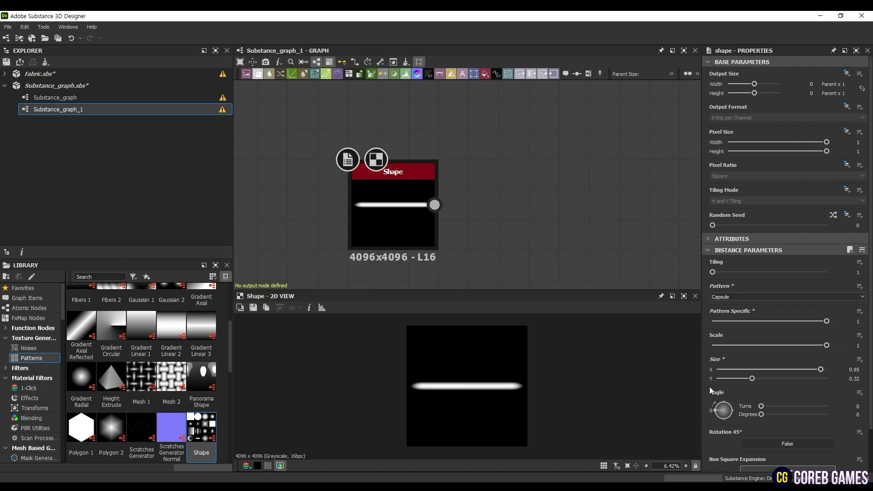
pyautogui.click(853, 412)
pyautogui.write('31')
pyautogui.press('Return')
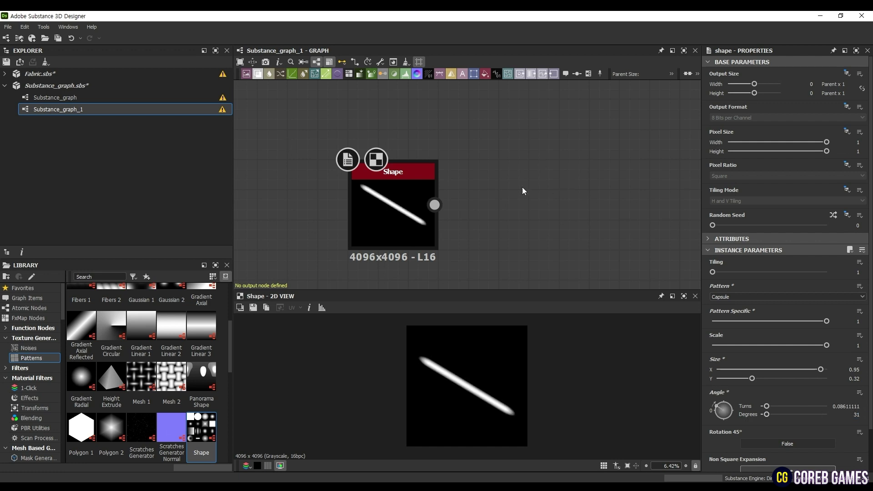
# Step: Add a Threshold node connected to the Shape node's output
pyautogui.moveTo(473, 206); pyautogui.dragTo(407, 198, button='middle')
pyautogui.moveTo(369, 198); pyautogui.dragTo(452, 196)
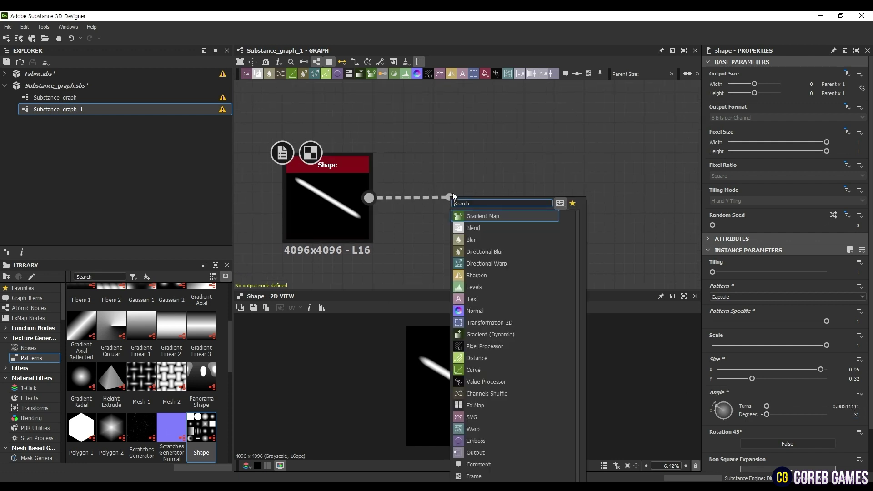
pyautogui.write('thre')
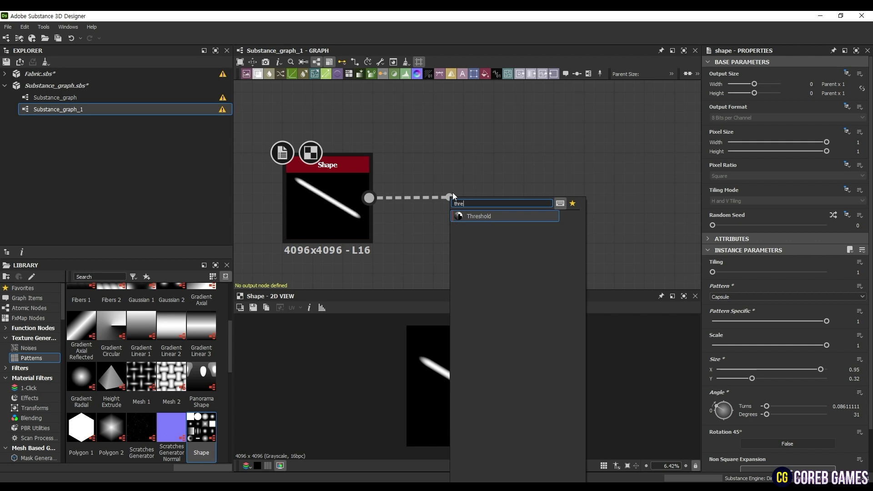
pyautogui.click(500, 217)
pyautogui.moveTo(495, 200); pyautogui.dragTo(467, 195)
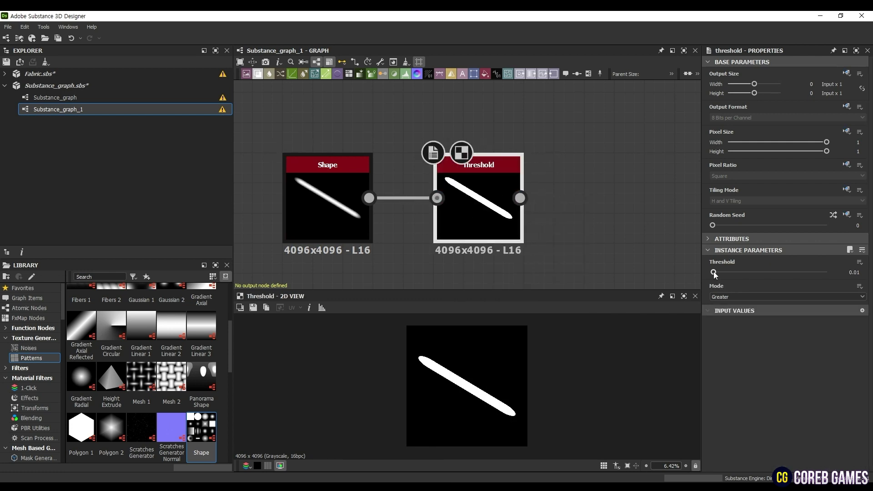
# Step: Set the Threshold node's threshold value to 0.64
pyautogui.moveTo(713, 272); pyautogui.dragTo(764, 268)
pyautogui.click(854, 273)
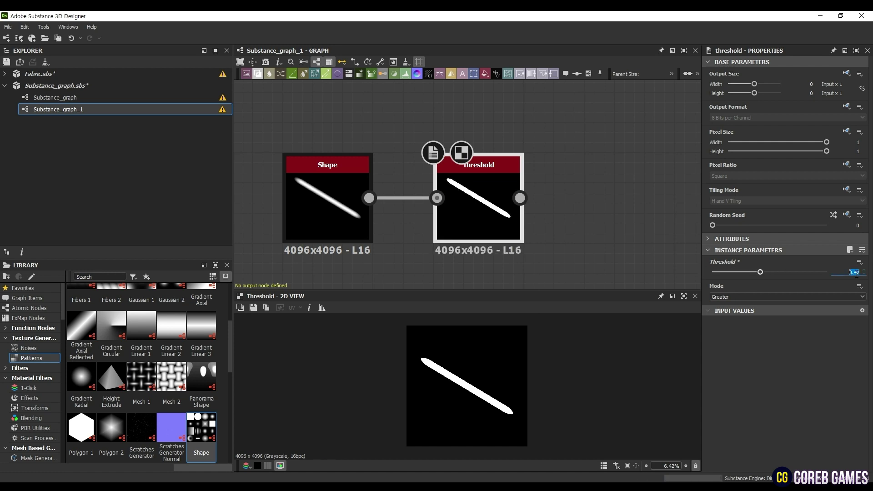
pyautogui.write('0.0.64')
pyautogui.press('Return')
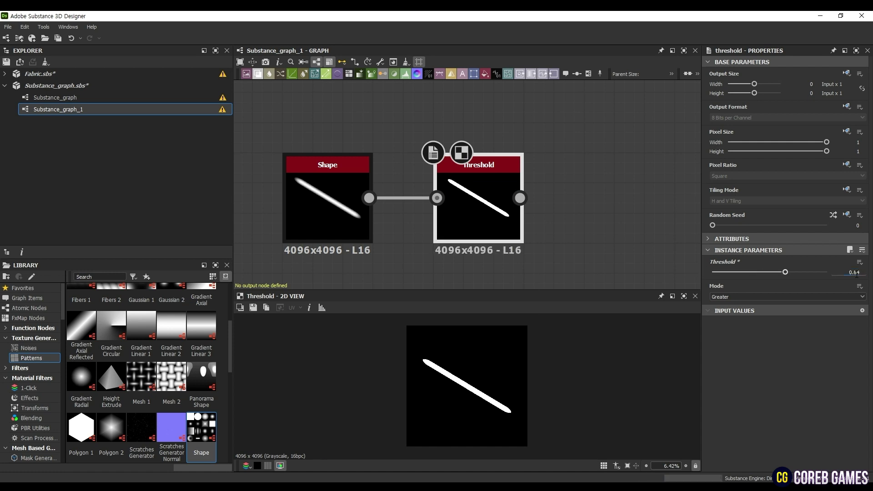
# Step: Add a Mirror Grayscale node connected to the Threshold output, with Mirror Axis X as its mode
pyautogui.scroll(-3, 553, 197)
pyautogui.moveTo(439, 201); pyautogui.dragTo(515, 200)
pyautogui.write('mirr')
pyautogui.press('Return')
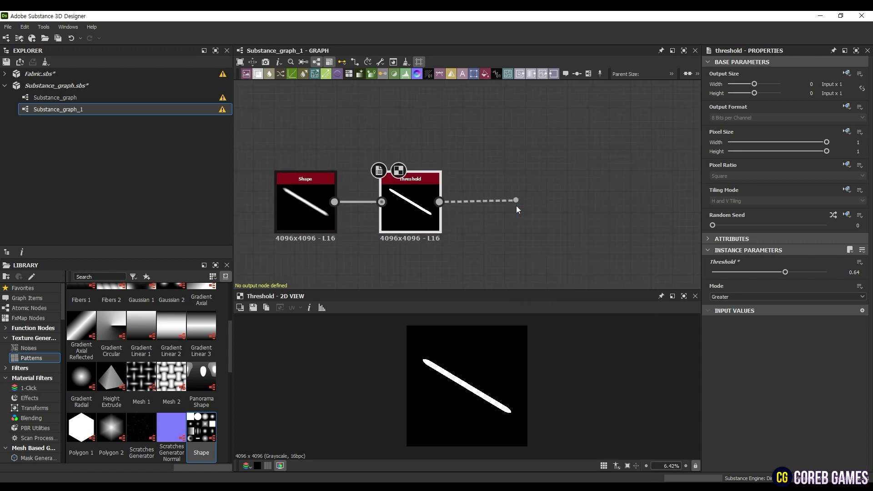
pyautogui.click(732, 273)
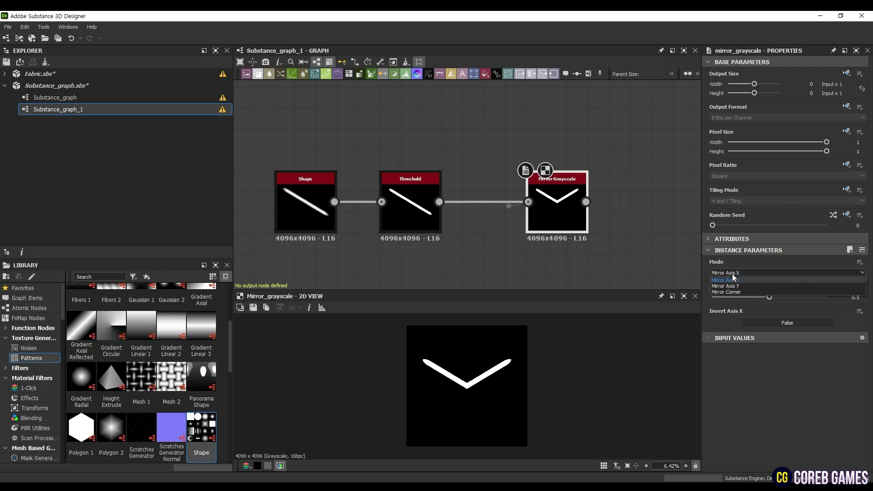
pyautogui.click(743, 274)
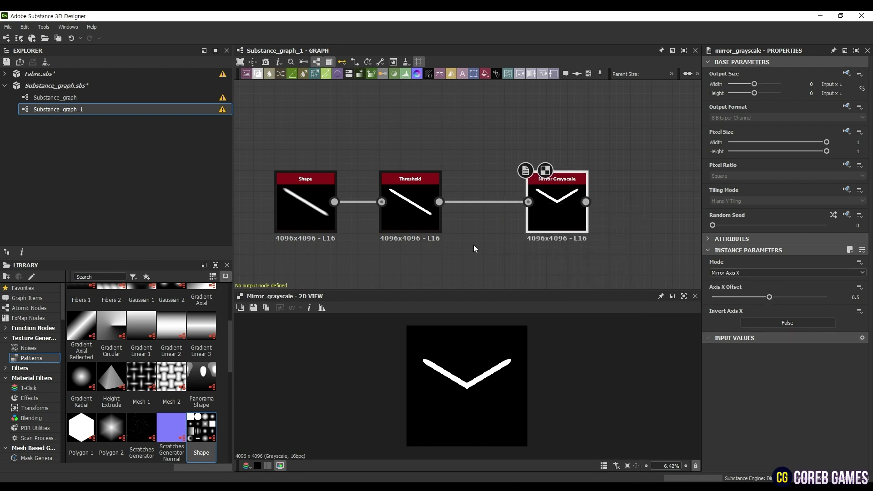
# Step: Duplicate the Shape node and place the copy directly below the original
pyautogui.moveTo(474, 244); pyautogui.dragTo(454, 204, button='middle')
pyautogui.scroll(-1, 496, 224)
pyautogui.moveTo(358, 219); pyautogui.dragTo(370, 195, button='middle')
pyautogui.click(359, 136)
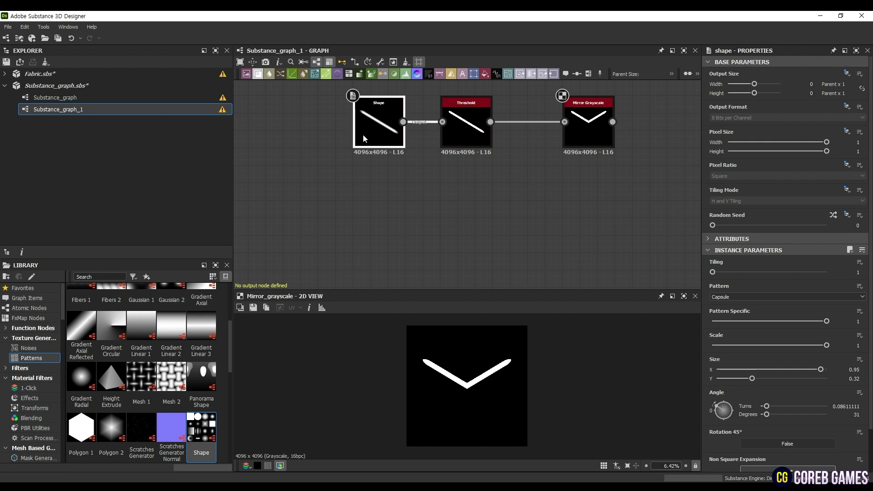
pyautogui.hotkey('ctrl', 'd')
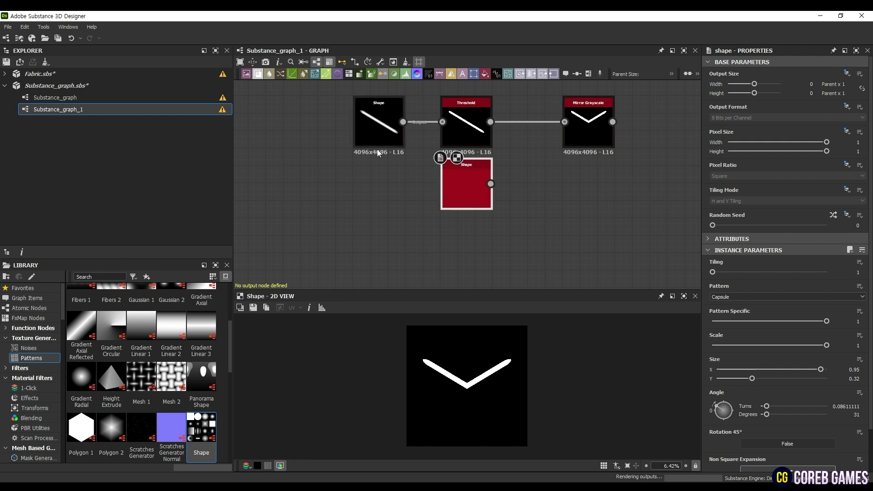
pyautogui.moveTo(471, 193); pyautogui.dragTo(385, 255)
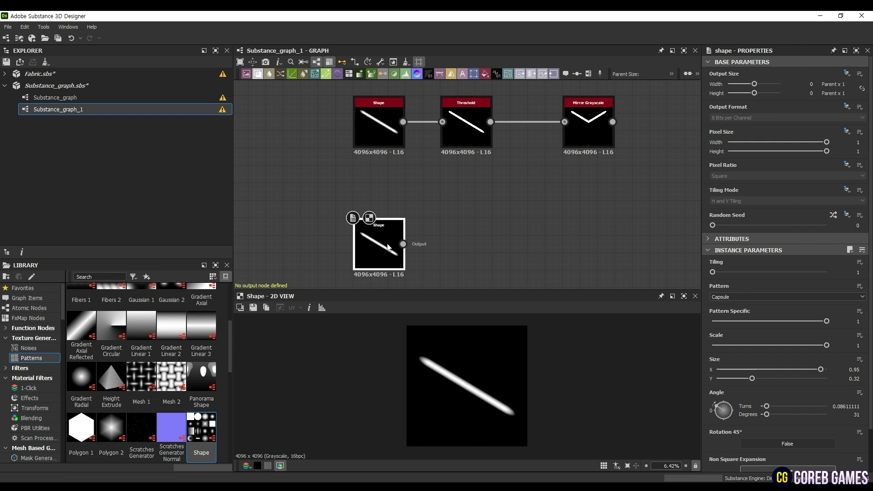
# Step: Set the duplicated Shape's angle to 90 degrees and its X size to 0.52
pyautogui.moveTo(369, 254); pyautogui.dragTo(375, 236, button='middle')
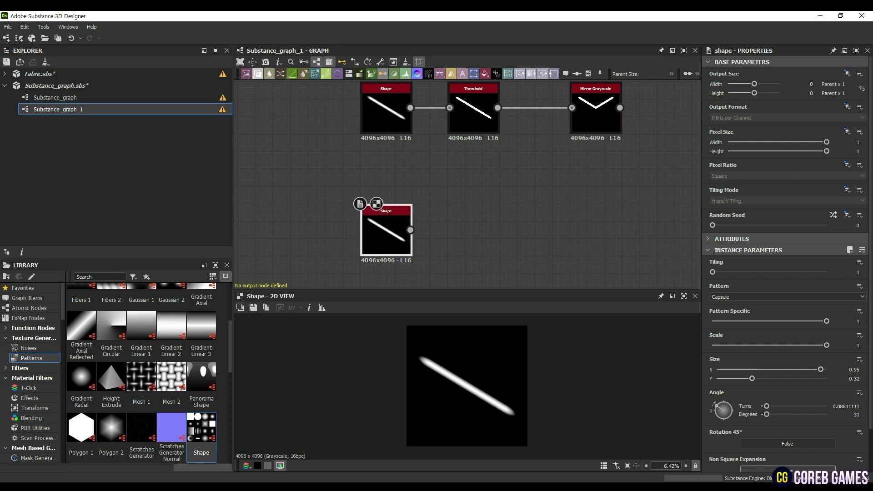
pyautogui.scroll(-1, 767, 390)
pyautogui.doubleClick(853, 368)
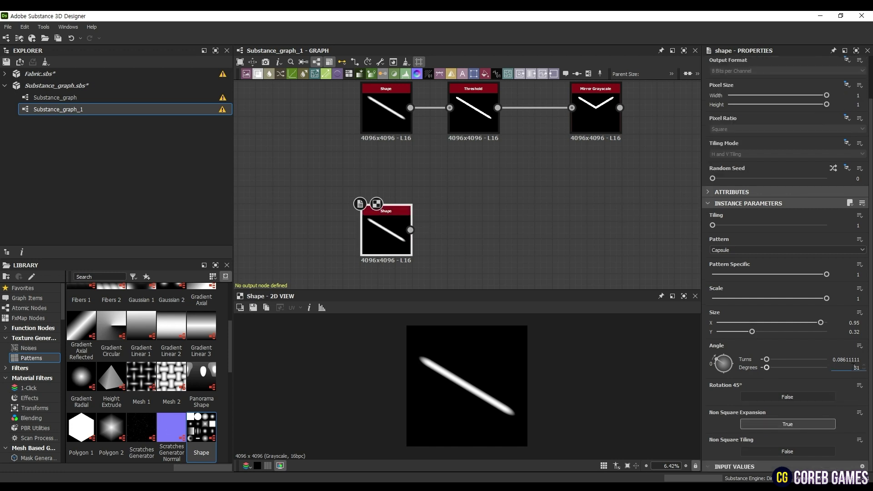
pyautogui.write('90')
pyautogui.press('Return')
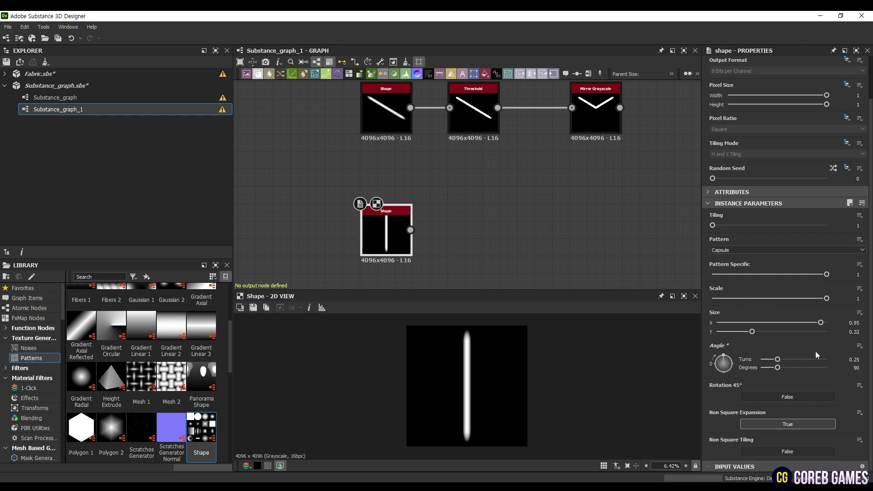
pyautogui.doubleClick(853, 322)
pyautogui.write('0.52')
pyautogui.press('Return')
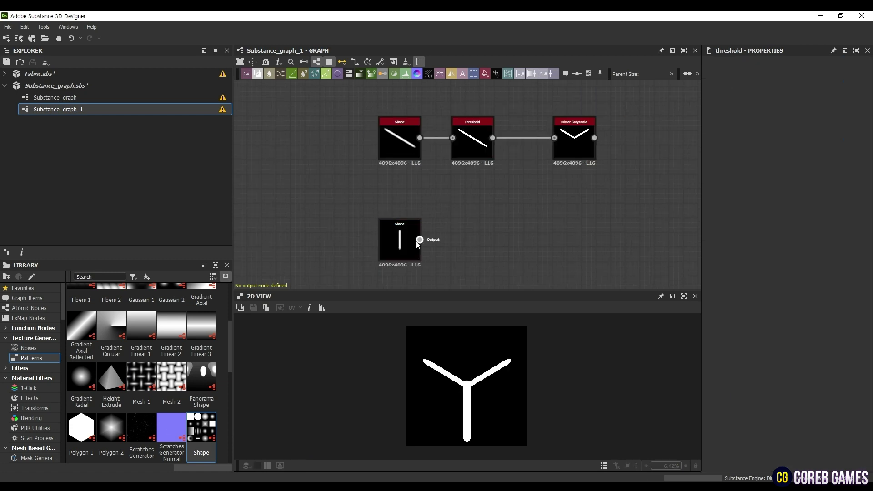
# Step: Add a Threshold node after the duplicated Shape and set its threshold to 0.64
pyautogui.moveTo(420, 239); pyautogui.dragTo(438, 239)
pyautogui.press('Return')
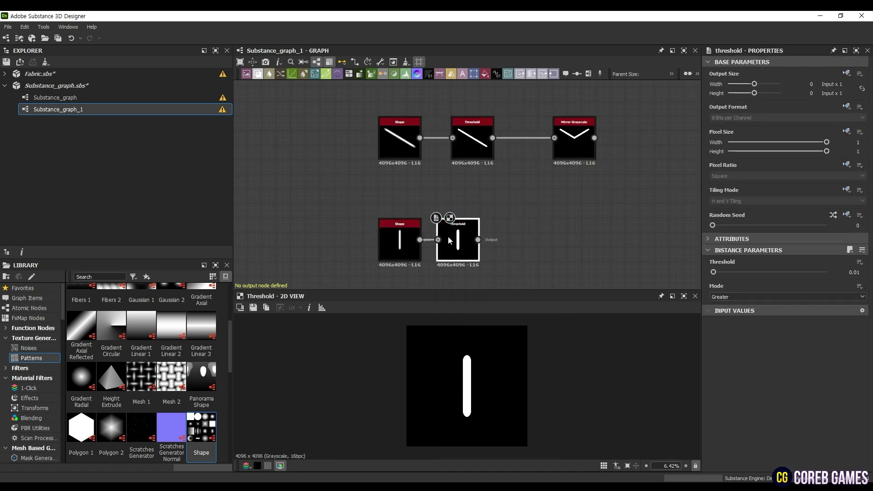
pyautogui.doubleClick(853, 273)
pyautogui.write('0.')
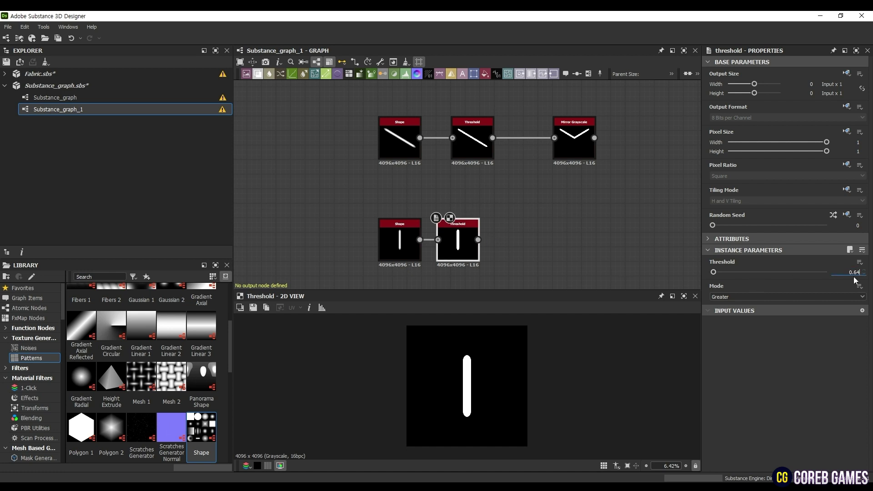
pyautogui.press('Return')
# Step: Add a Transformation 2D node connected to the lower Threshold node's output
pyautogui.moveTo(477, 240); pyautogui.dragTo(539, 236)
pyautogui.write('th')
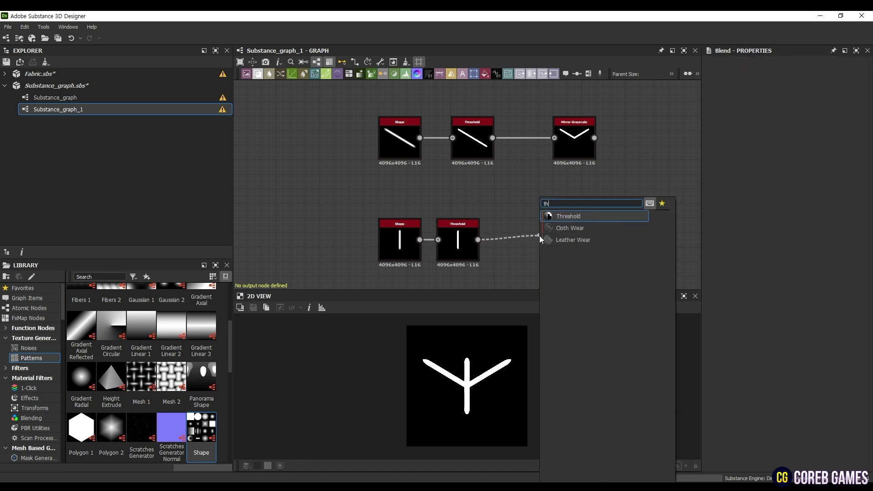
pyautogui.write('a')
pyautogui.press('BackSpace')
pyautogui.press('BackSpace')
pyautogui.click(552, 227)
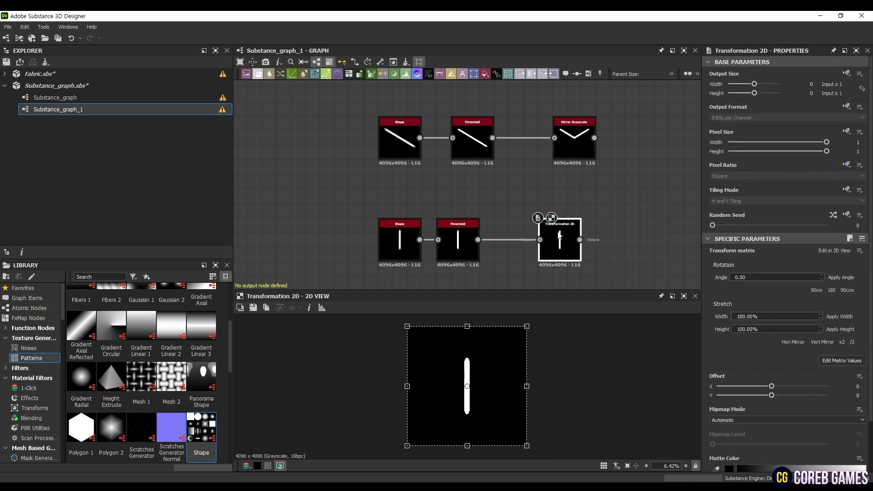
# Step: Set the Transformation 2D node's Y offset to -0.21
pyautogui.doubleClick(848, 396)
pyautogui.write('-0.21')
pyautogui.press('Return')
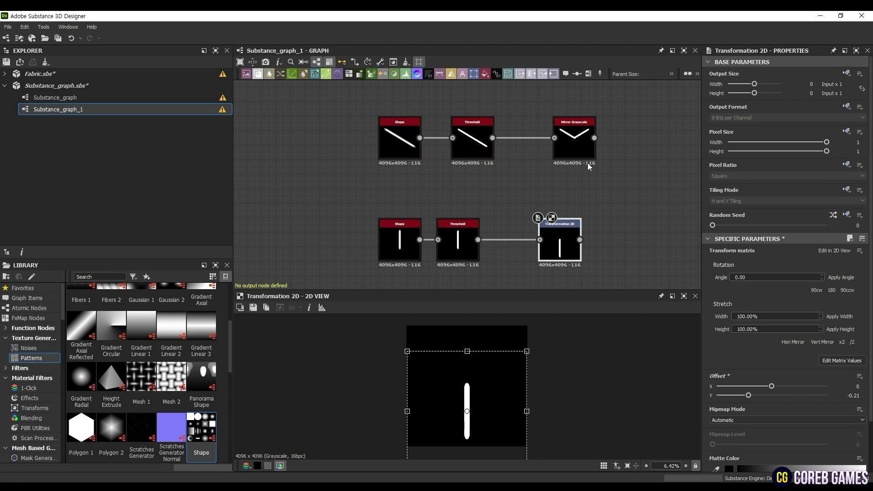
# Step: Blend the Transformation 2D output over the Mirror Grayscale output in a new Blend node using Add (Linear Dodge) mode
pyautogui.moveTo(594, 137); pyautogui.dragTo(628, 189)
pyautogui.click(673, 218)
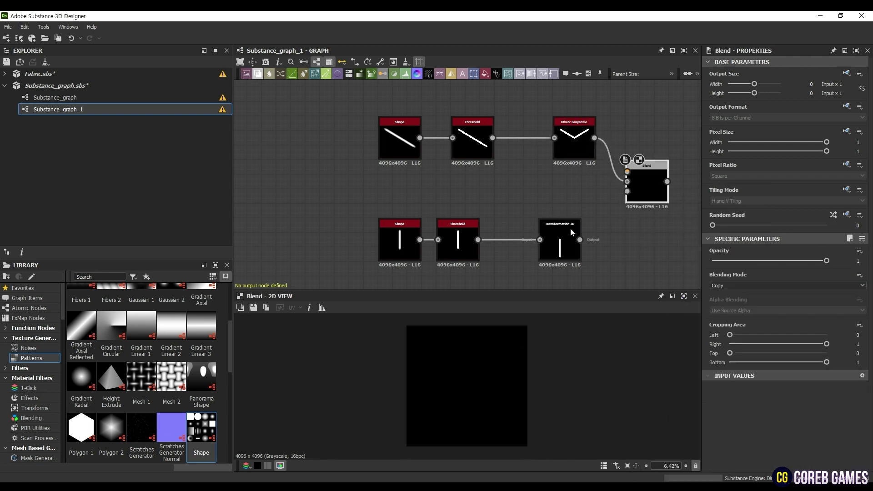
pyautogui.moveTo(580, 239); pyautogui.dragTo(628, 172)
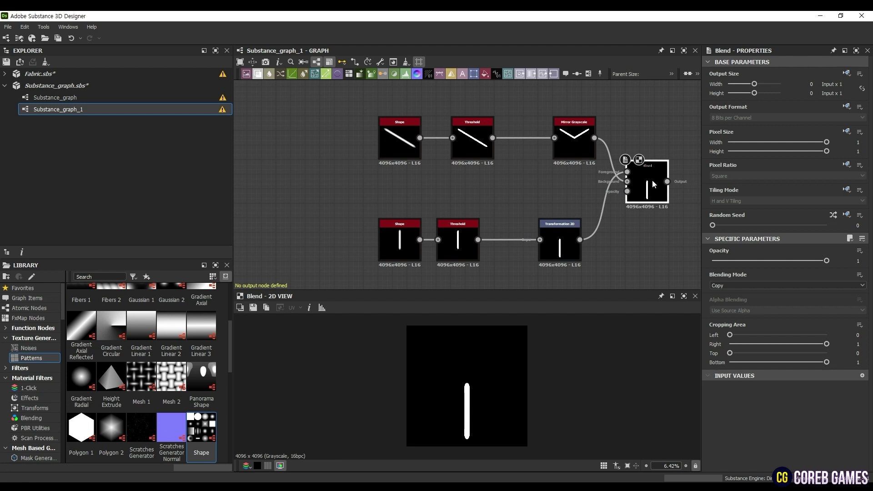
pyautogui.click(733, 285)
pyautogui.click(742, 299)
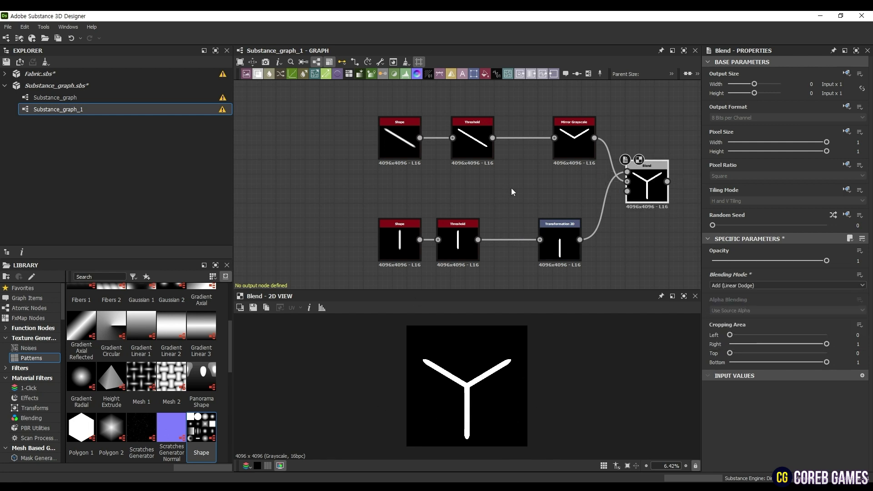
# Step: Add a Shape node below the lower node row and set its Y size to 0.14
pyautogui.scroll(-3, 520, 188)
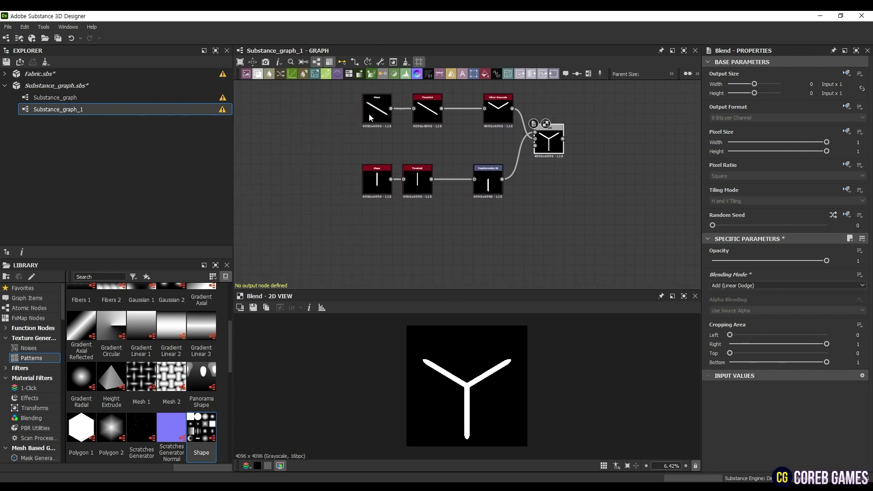
pyautogui.moveTo(534, 197); pyautogui.dragTo(528, 202, button='middle')
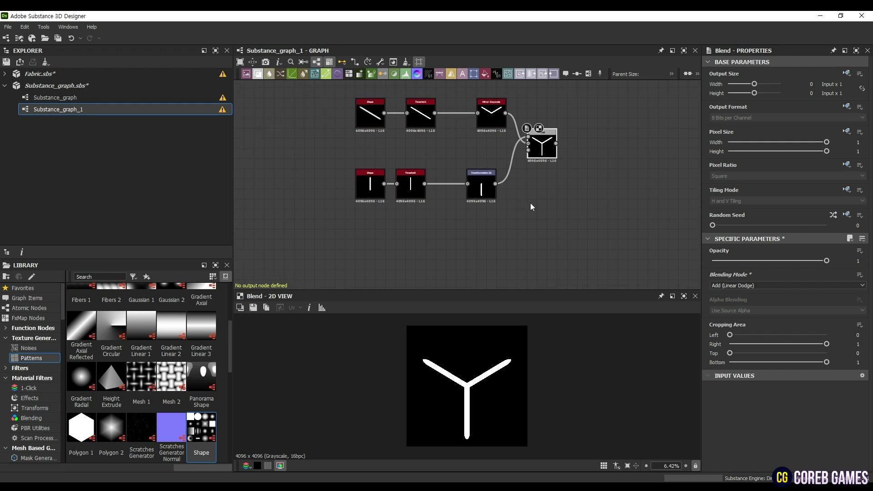
pyautogui.moveTo(485, 223); pyautogui.dragTo(516, 196, button='middle')
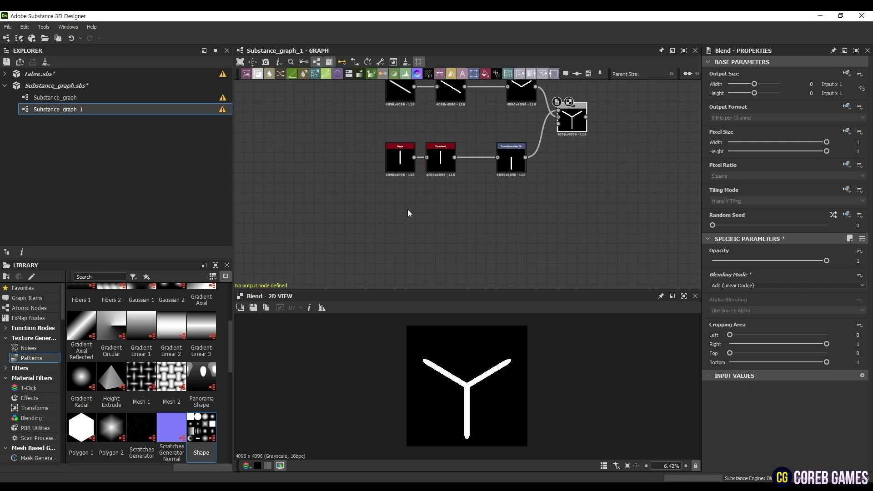
pyautogui.moveTo(409, 211); pyautogui.dragTo(428, 206, button='middle')
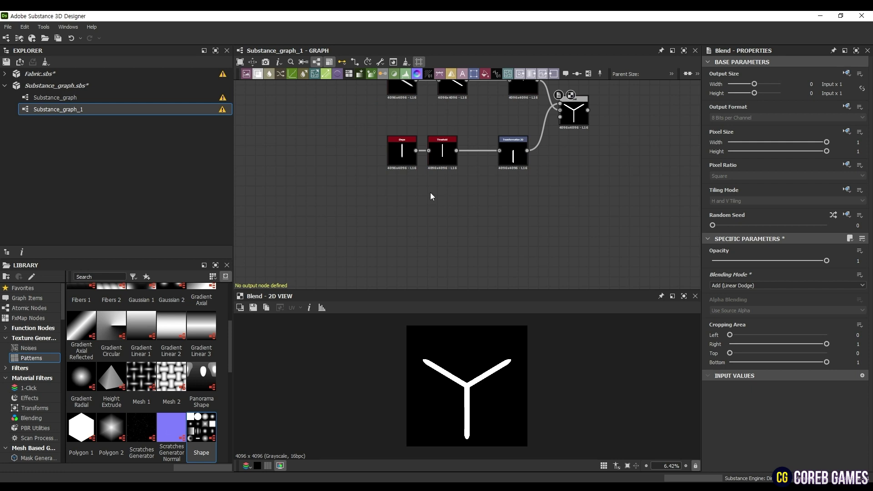
pyautogui.moveTo(431, 197); pyautogui.dragTo(427, 204, button='middle')
pyautogui.moveTo(201, 428); pyautogui.dragTo(400, 231)
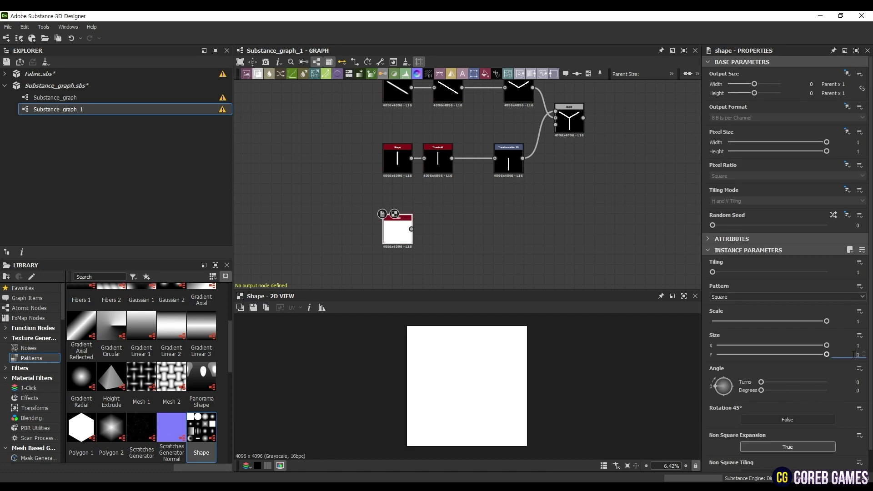
pyautogui.press('Return')
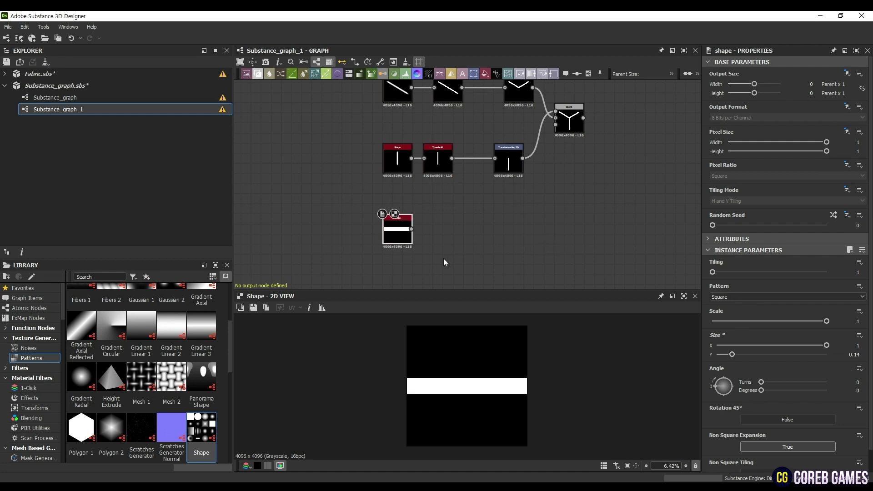
# Step: Add a Shape Mapper node connected to the new square Shape's output
pyautogui.moveTo(411, 228); pyautogui.dragTo(449, 228)
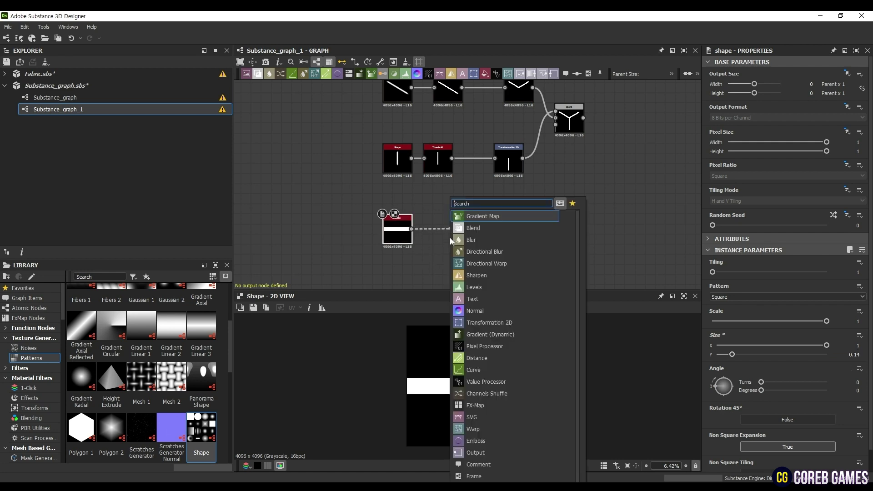
pyautogui.write('shape mapper')
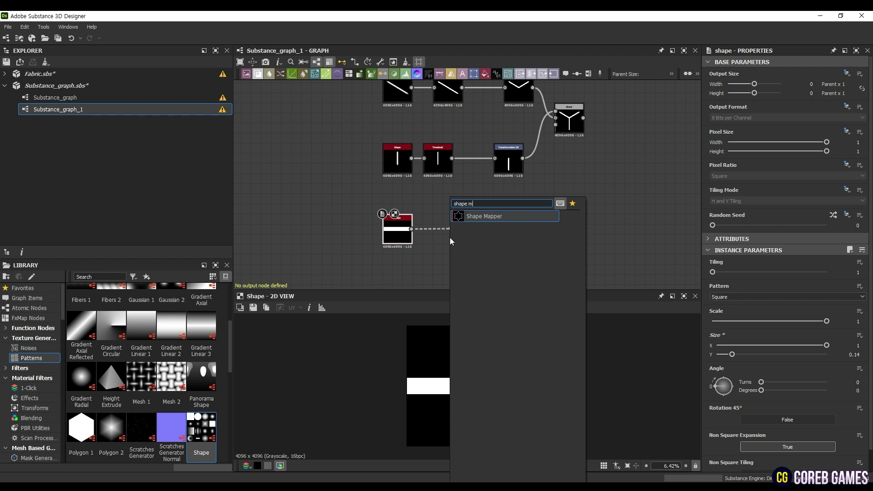
pyautogui.press('Return')
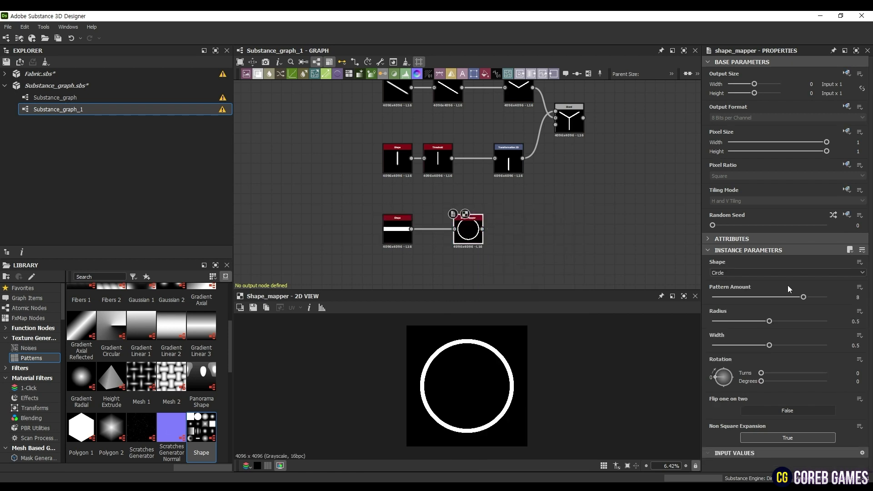
# Step: Set the Shape Mapper's shape to Polygon with a pattern amount of 0 and 6 segments
pyautogui.click(752, 274)
pyautogui.click(735, 288)
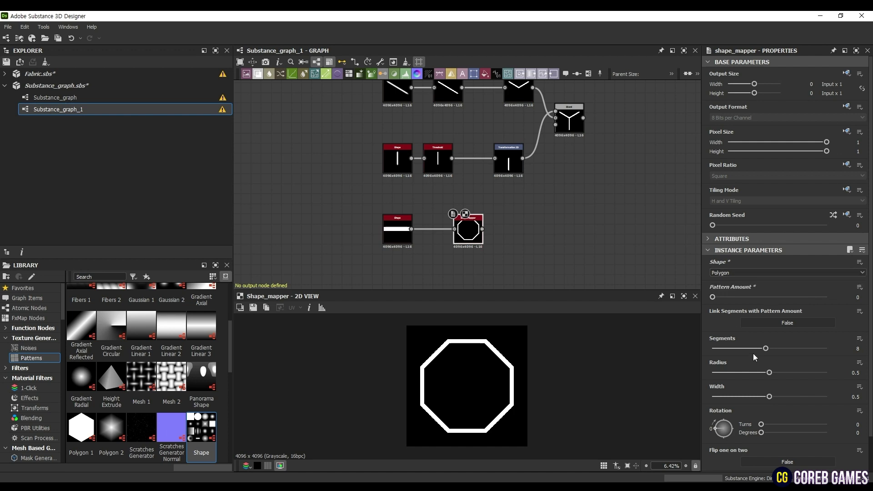
pyautogui.moveTo(765, 350)
pyautogui.mouseDown()
pyautogui.moveTo(738, 350)
pyautogui.moveTo(795, 350)
pyautogui.moveTo(756, 352)
pyautogui.moveTo(765, 348)
pyautogui.mouseUp()
pyautogui.moveTo(765, 349); pyautogui.dragTo(750, 349)
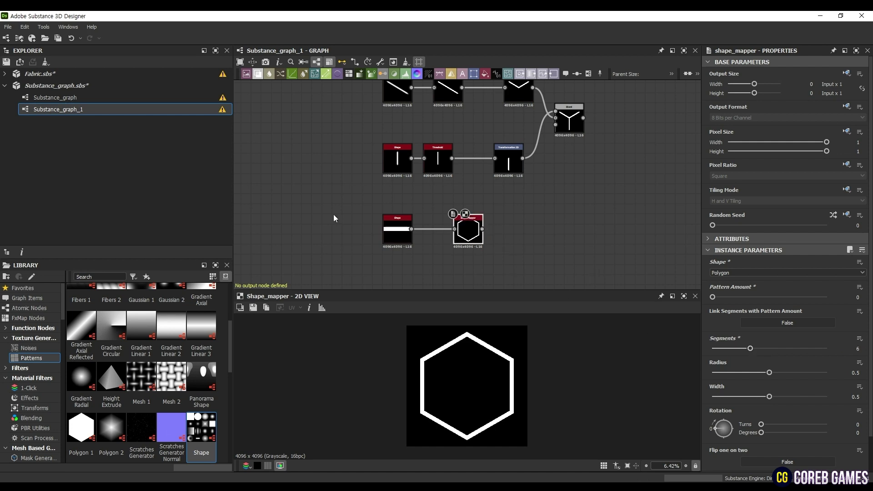
# Step: Select the square Shape and Shape Mapper nodes together and reposition them below the Transformation 2D row
pyautogui.moveTo(333, 215); pyautogui.dragTo(460, 235)
pyautogui.moveTo(475, 231); pyautogui.dragTo(534, 221)
pyautogui.click(569, 203)
pyautogui.moveTo(568, 207); pyautogui.dragTo(487, 231, button='middle')
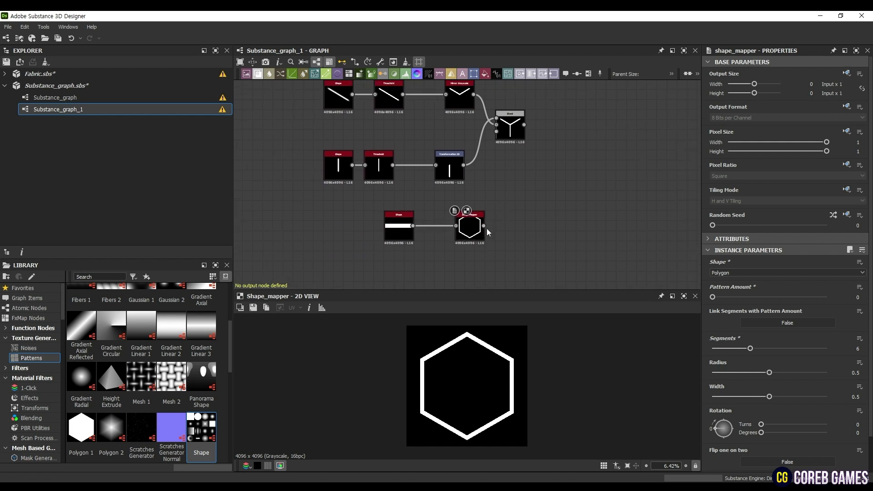
# Step: Set the Shape Mapper's radius to 0.47 and its width to 0.55
pyautogui.click(855, 373)
pyautogui.write('0.47')
pyautogui.press('Return')
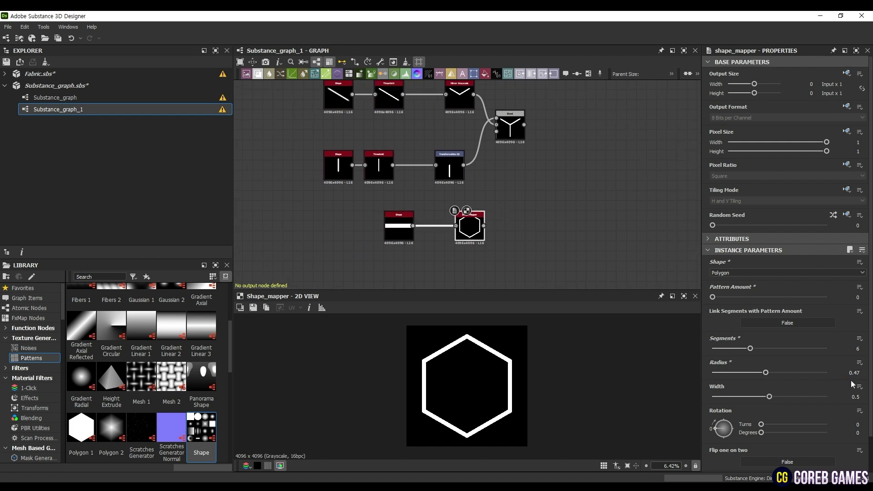
pyautogui.click(856, 397)
pyautogui.doubleClick(855, 397)
pyautogui.write('55')
pyautogui.press('Return')
# Step: Duplicate the Shape Mapper, try different radius and width values such as 0.74 and 0.28, and delete the duplicate
pyautogui.hotkey('ctrl', 'd')
pyautogui.moveTo(466, 184); pyautogui.dragTo(472, 166, button='middle')
pyautogui.moveTo(473, 166); pyautogui.dragTo(474, 259)
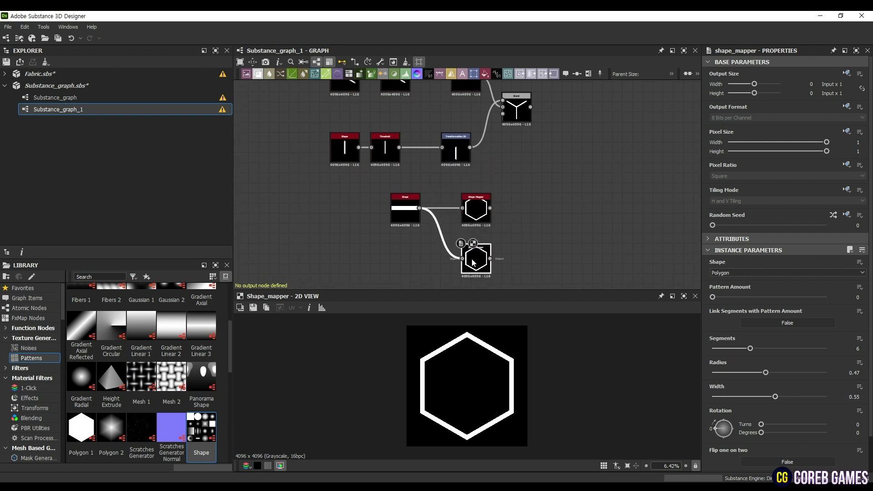
pyautogui.moveTo(767, 373); pyautogui.dragTo(852, 390)
pyautogui.moveTo(771, 373); pyautogui.dragTo(718, 373)
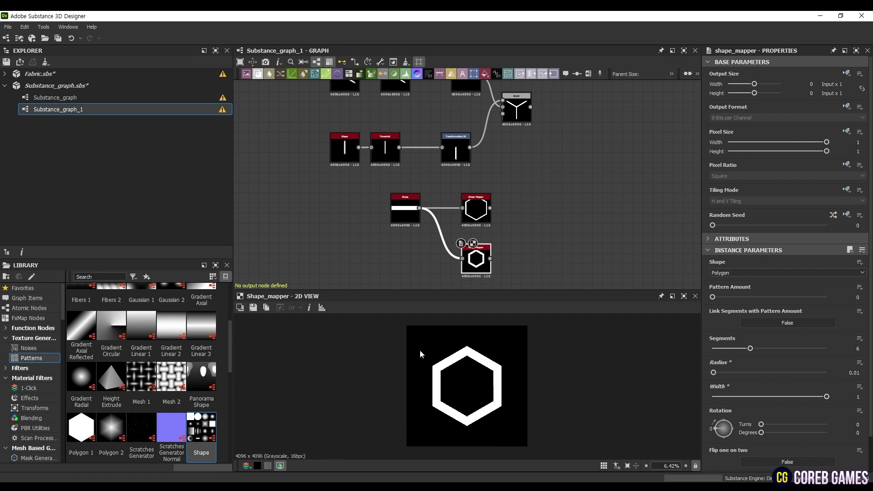
pyautogui.moveTo(713, 372); pyautogui.dragTo(796, 372)
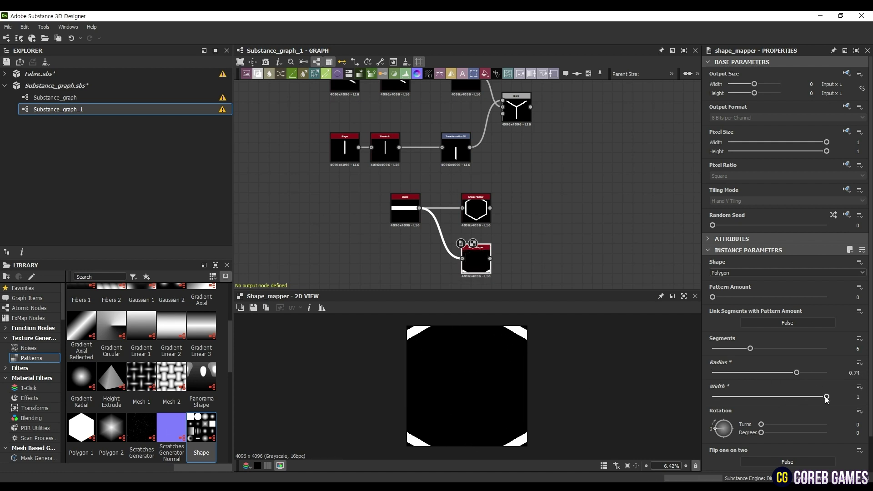
pyautogui.moveTo(827, 397); pyautogui.dragTo(744, 398)
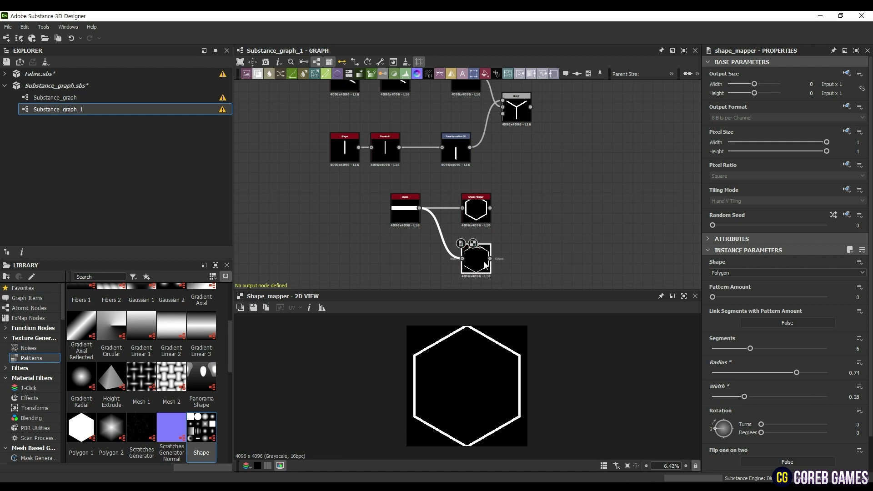
pyautogui.press('Delete')
# Step: Blend the Y-shaped Blend output over the Shape Mapper's hexagon in a new Blend node using Add (Linear Dodge) mode
pyautogui.moveTo(490, 208); pyautogui.dragTo(582, 165)
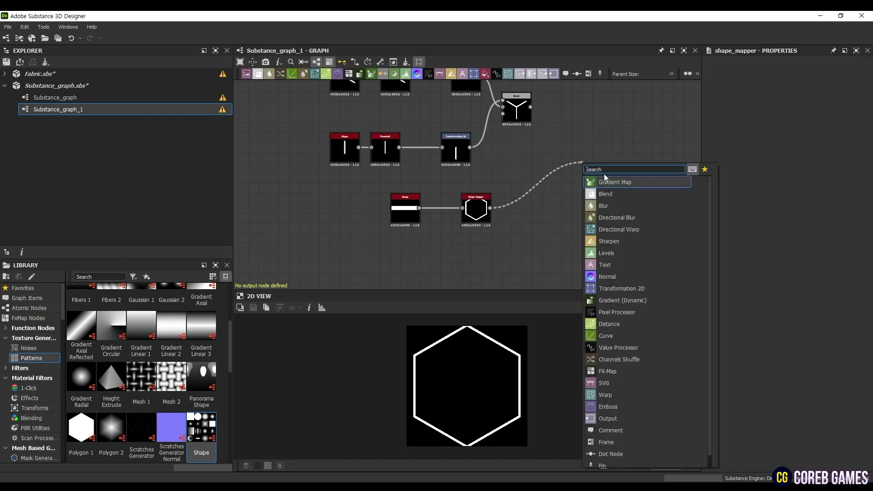
pyautogui.click(601, 181)
pyautogui.moveTo(531, 107); pyautogui.dragTo(584, 151)
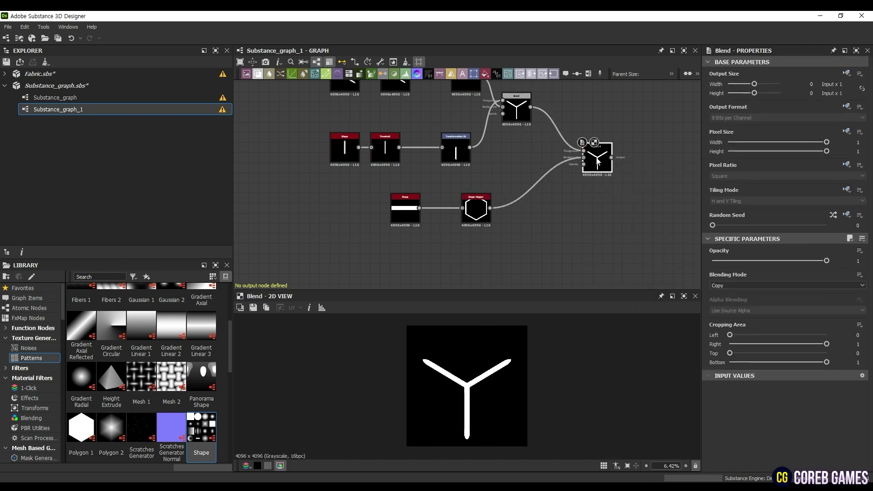
pyautogui.click(780, 286)
pyautogui.click(780, 300)
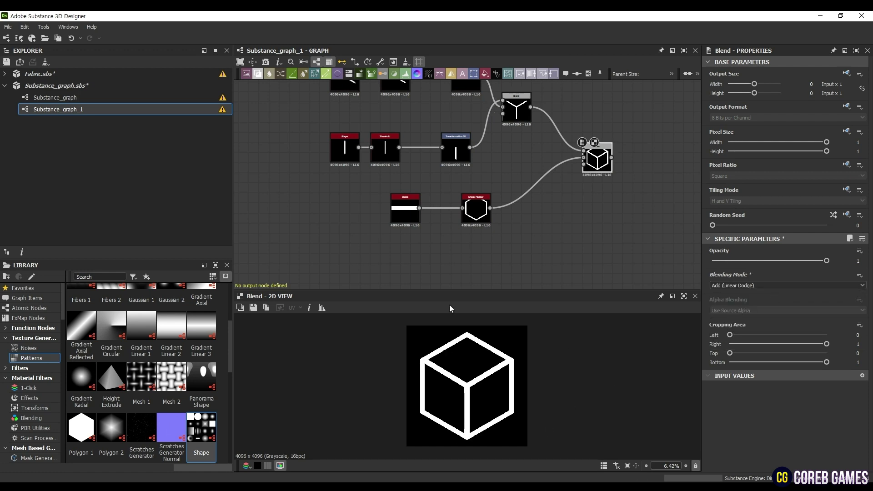
# Step: Add a Tile Sampler node and connect the cube Blend's output to its Pattern Input instead of its Background Input
pyautogui.moveTo(528, 203); pyautogui.dragTo(470, 208, button='middle')
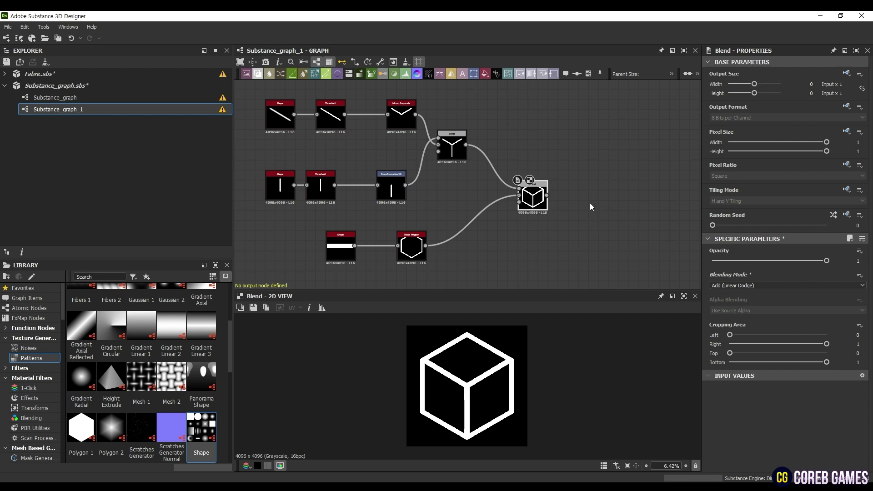
pyautogui.scroll(1, 590, 203)
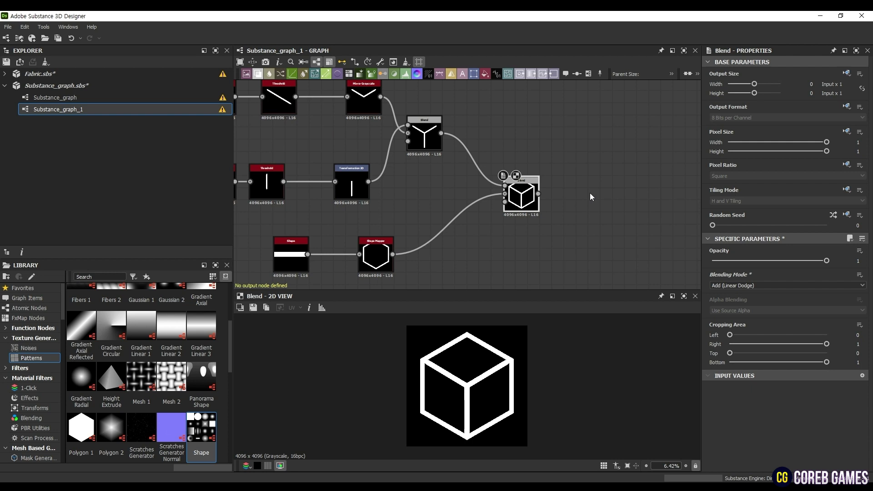
pyautogui.moveTo(590, 193); pyautogui.dragTo(575, 205, button='middle')
pyautogui.moveTo(523, 206); pyautogui.dragTo(620, 205)
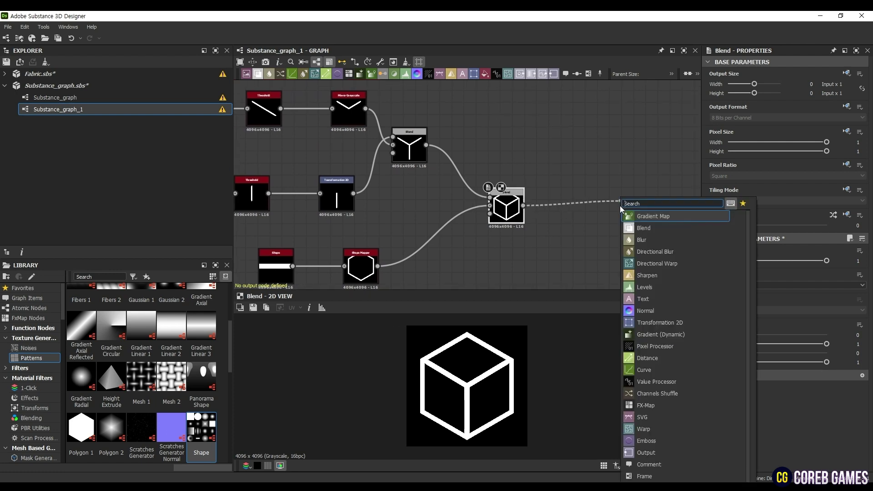
pyautogui.write('tile sam')
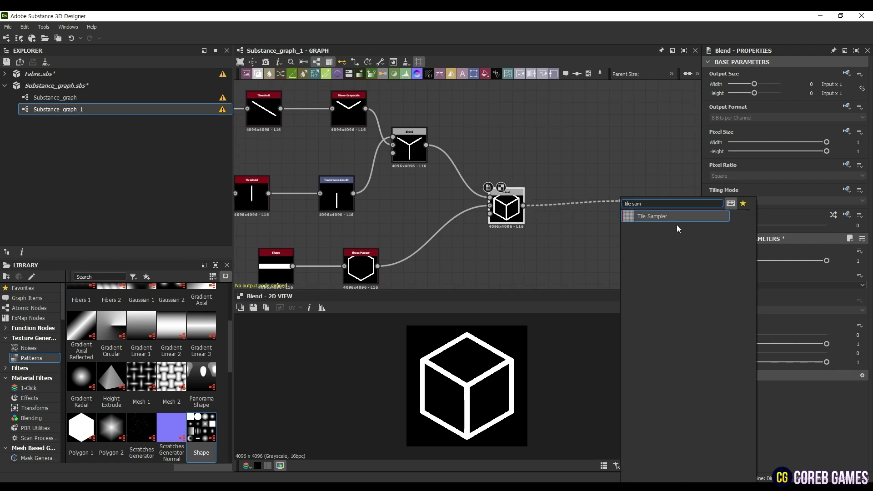
pyautogui.click(678, 217)
pyautogui.scroll(3, 553, 212)
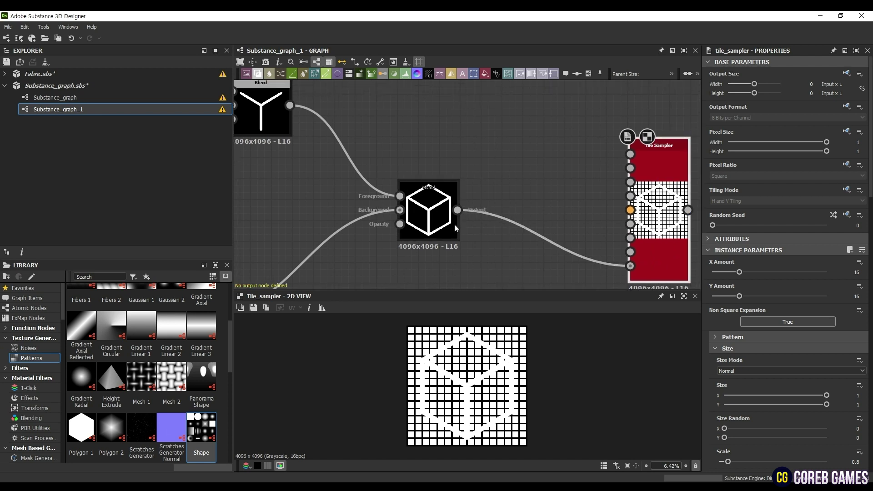
pyautogui.keyDown('shift'); pyautogui.moveTo(457, 209); pyautogui.dragTo(630, 154); pyautogui.keyUp('shift')
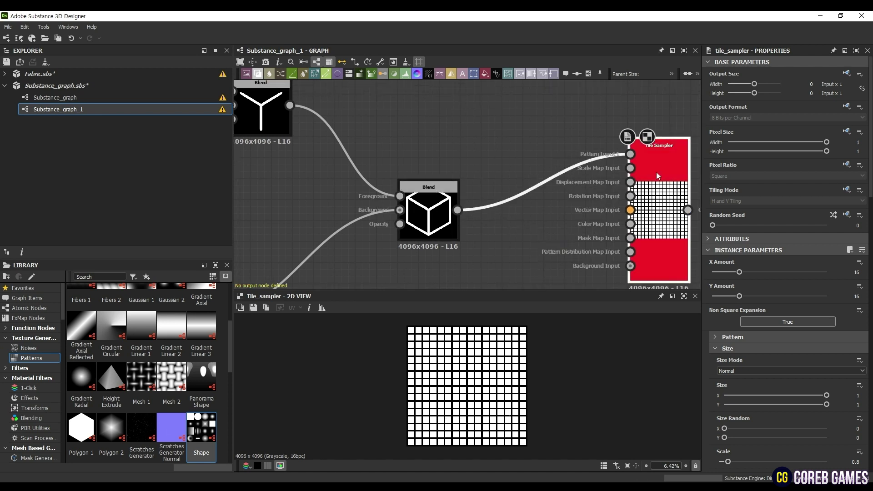
# Step: Set the Tile Sampler's X Amount and Y Amount to 2
pyautogui.click(856, 272)
pyautogui.write('2')
pyautogui.click(854, 296)
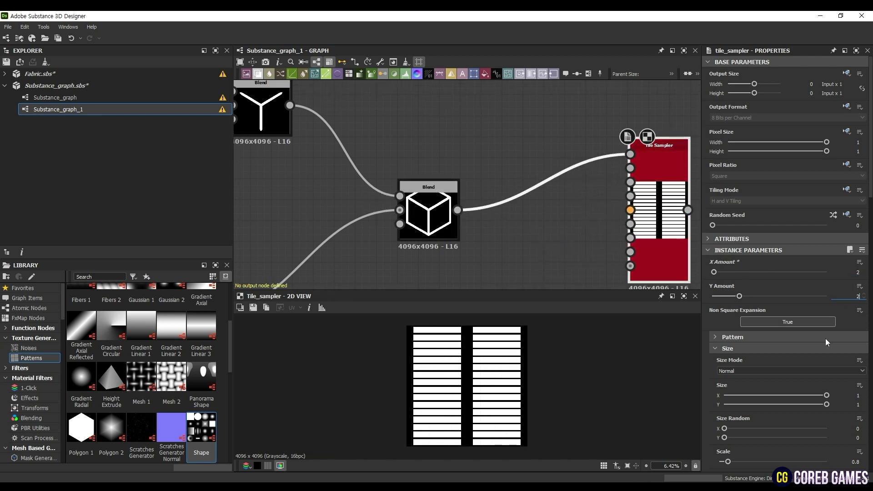
pyautogui.write('2')
# Step: Set the Tile Sampler's pattern type to Pattern Input
pyautogui.click(774, 371)
pyautogui.click(755, 378)
pyautogui.click(752, 337)
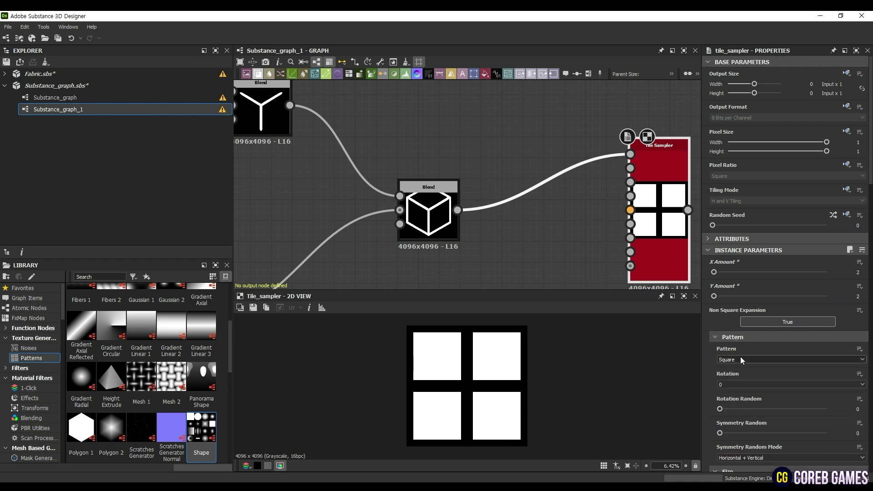
pyautogui.click(740, 359)
pyautogui.click(744, 367)
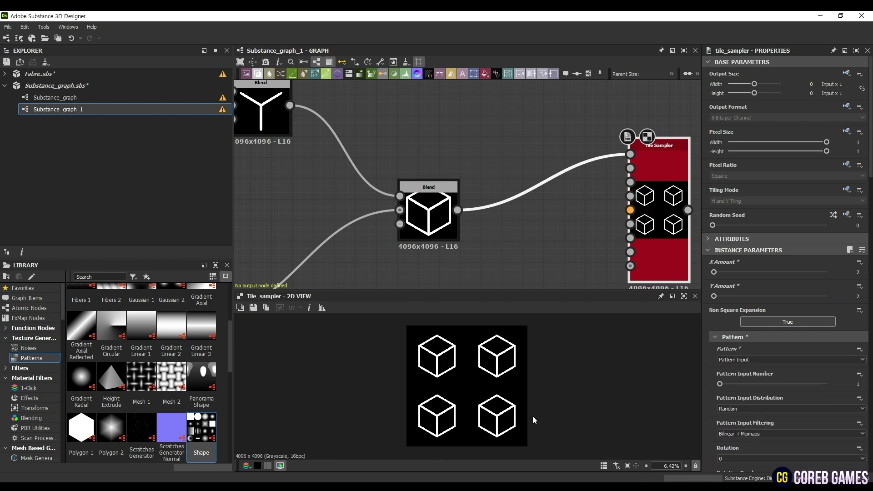
pyautogui.scroll(-5, 480, 380)
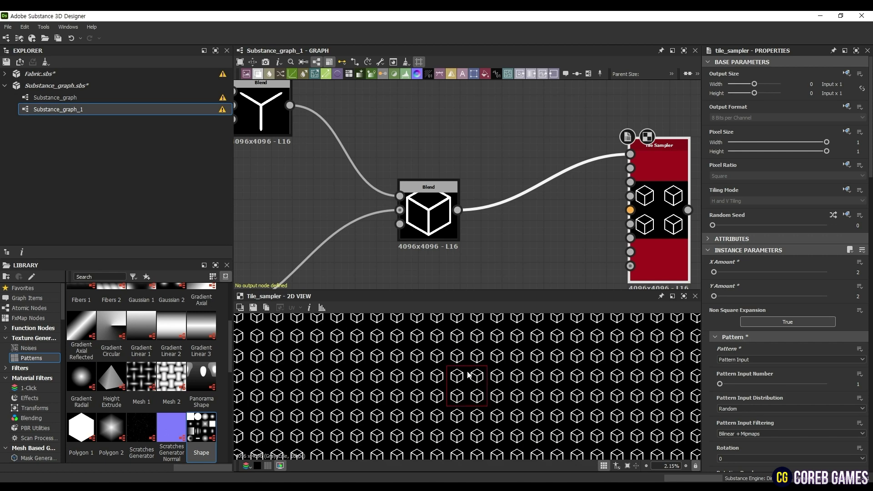
pyautogui.scroll(4, 469, 380)
pyautogui.moveTo(571, 258); pyautogui.dragTo(555, 253, button='middle')
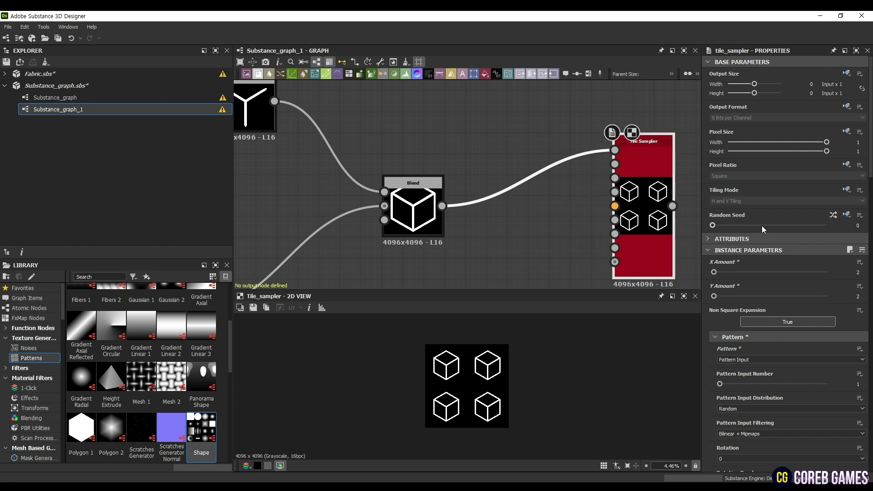
pyautogui.scroll(-1, 754, 342)
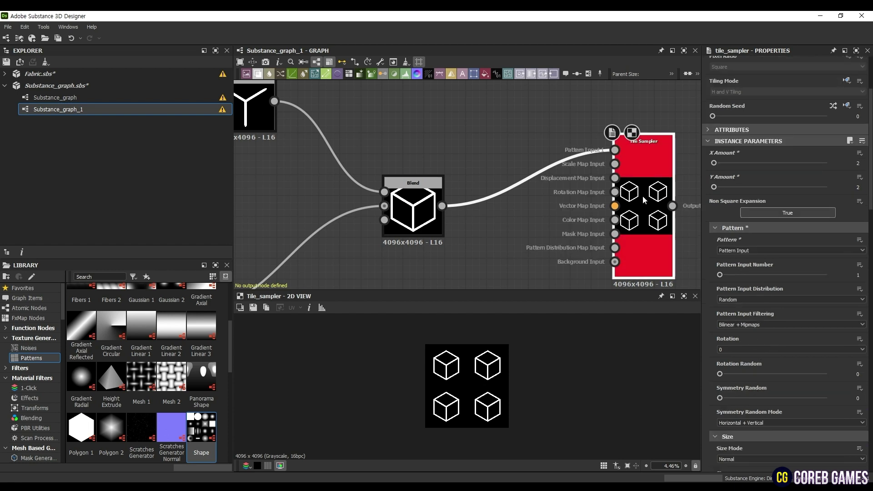
# Step: Set the Tile Sampler's Size Y to 0.94 and its Scale to 1.36
pyautogui.scroll(-5, 791, 362)
pyautogui.scroll(-3, 791, 362)
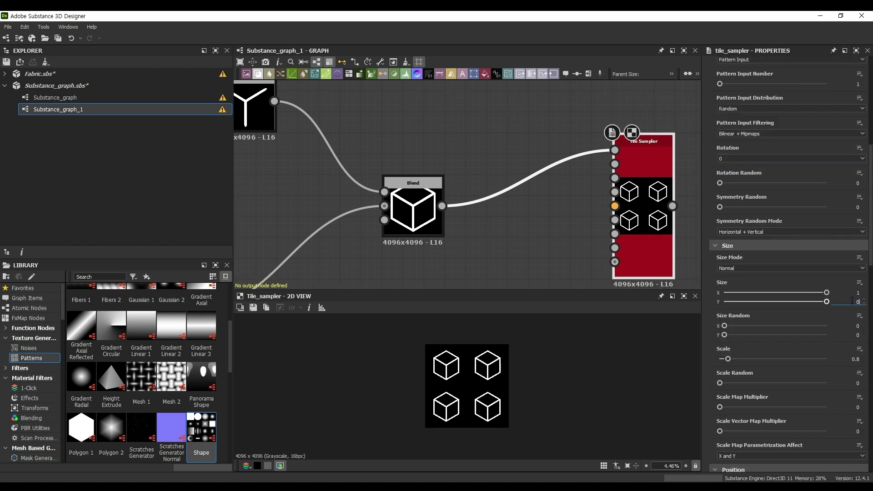
pyautogui.press('Return')
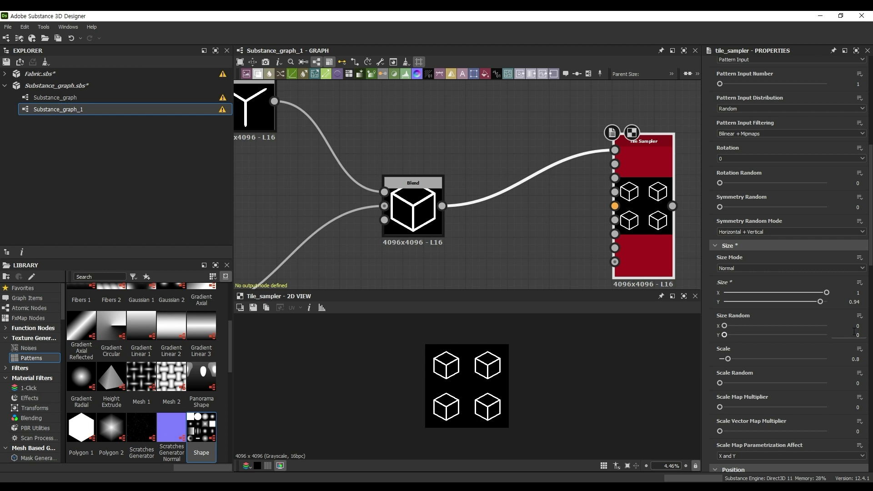
pyautogui.click(854, 359)
pyautogui.write('1.36')
pyautogui.press('Return')
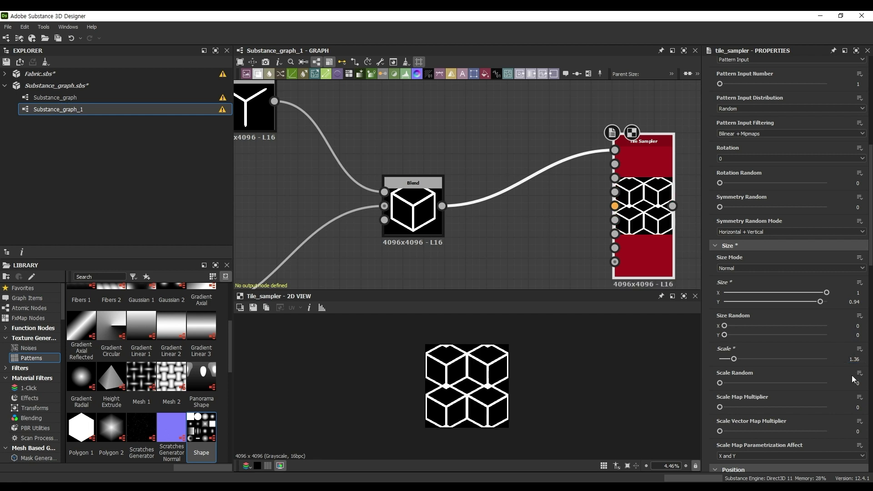
# Step: Reduce the Tile Sampler's Scale to 1.23 and its Size Y to 0.9, checking the tiled cubes in the preview
pyautogui.moveTo(732, 359); pyautogui.dragTo(732, 359)
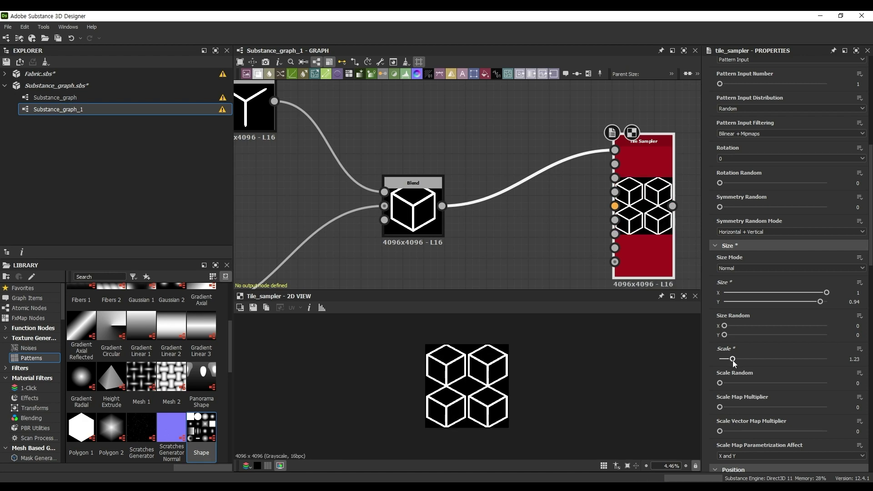
pyautogui.scroll(2, 510, 395)
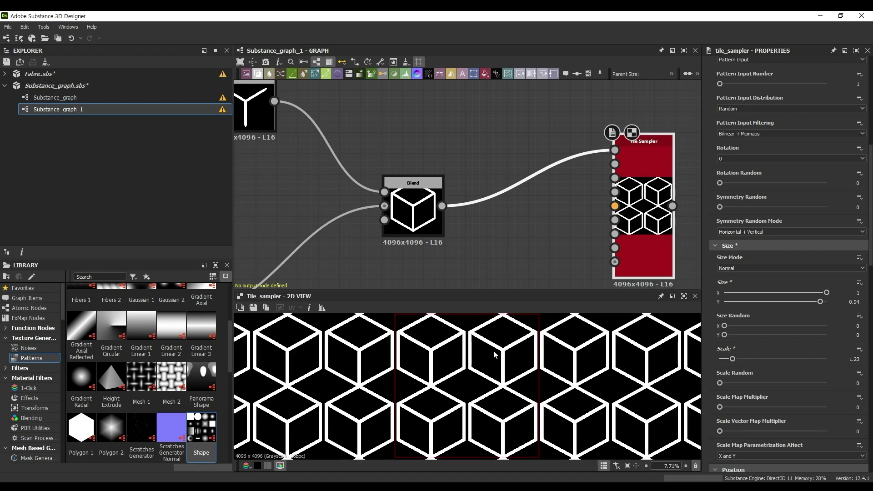
pyautogui.scroll(1, 493, 350)
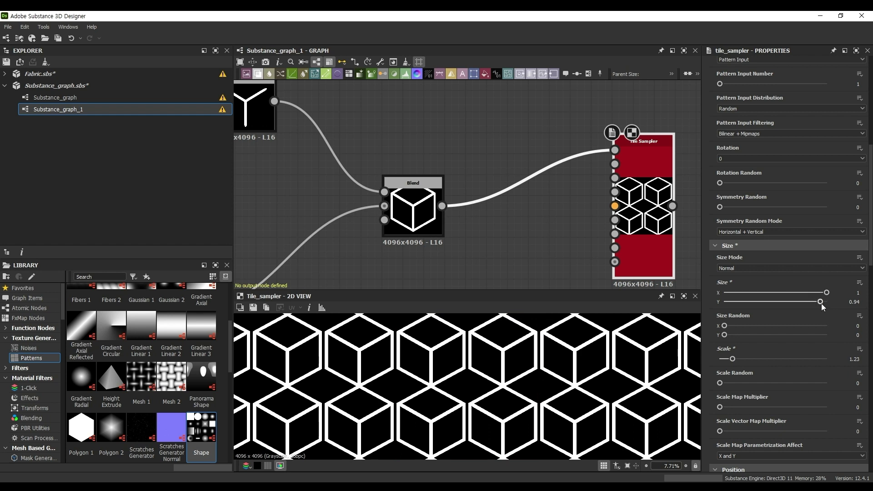
pyautogui.moveTo(821, 304); pyautogui.dragTo(816, 302)
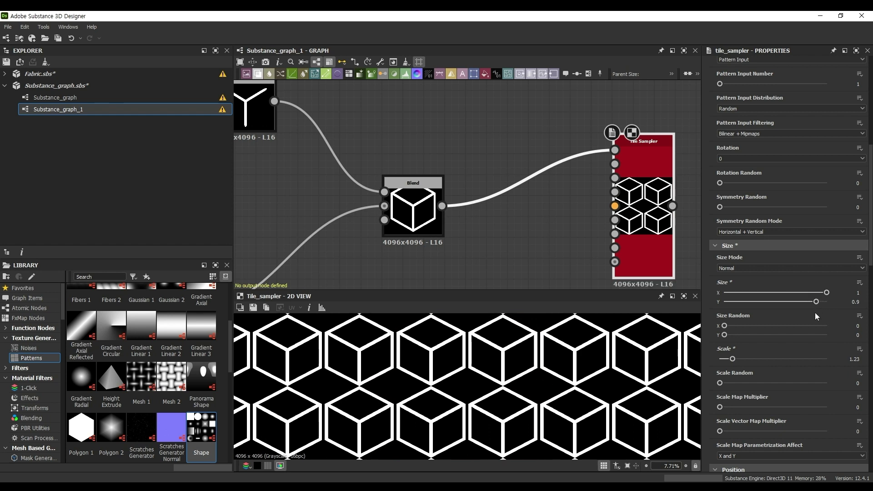
# Step: Set the Tile Sampler's Scale to 1.36 and lower its Size Y to 0.85
pyautogui.moveTo(842, 359); pyautogui.dragTo(856, 366)
pyautogui.write('1.36')
pyautogui.press('Return')
pyautogui.moveTo(816, 301); pyautogui.dragTo(811, 302)
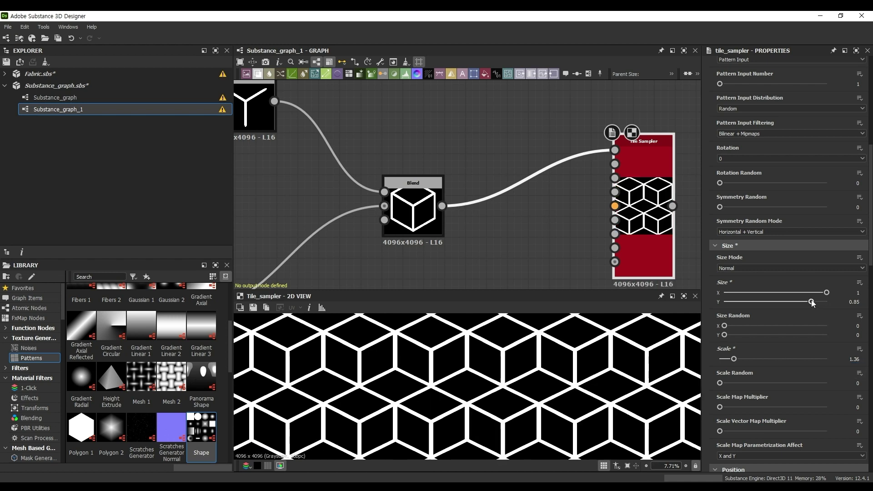